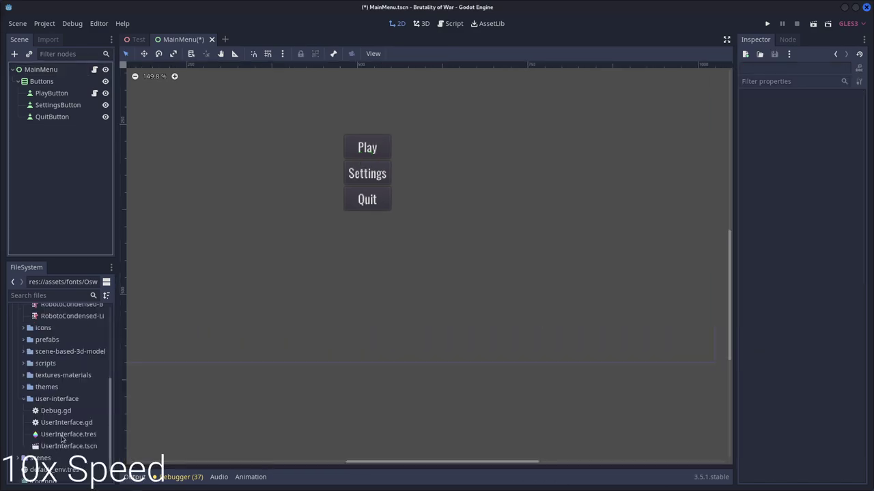
Step: Anchor the Buttons container at the left centre and widen it
{"action": "left_click", "coordinate": [41, 81]}
{"action": "left_click", "coordinate": [410, 53]}
{"action": "left_click", "coordinate": [416, 117]}
{"action": "left_click_drag", "start_coordinate": [272, 233], "coordinate": [385, 230]}
Step: Add the Button type to the UserInterface.tres theme
{"action": "left_click", "coordinate": [68, 435]}
{"action": "left_click", "coordinate": [701, 344]}
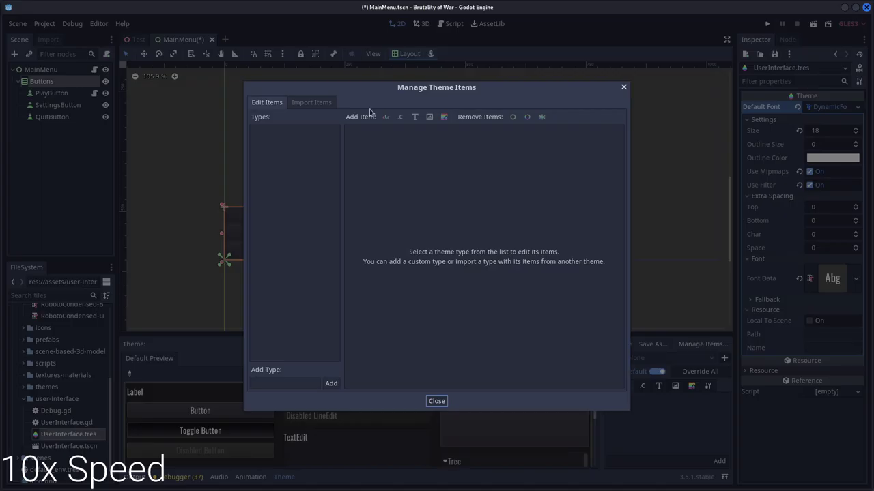
{"action": "left_click", "coordinate": [623, 87]}
{"action": "left_click", "coordinate": [725, 358]}
{"action": "double_click", "coordinate": [332, 207]}
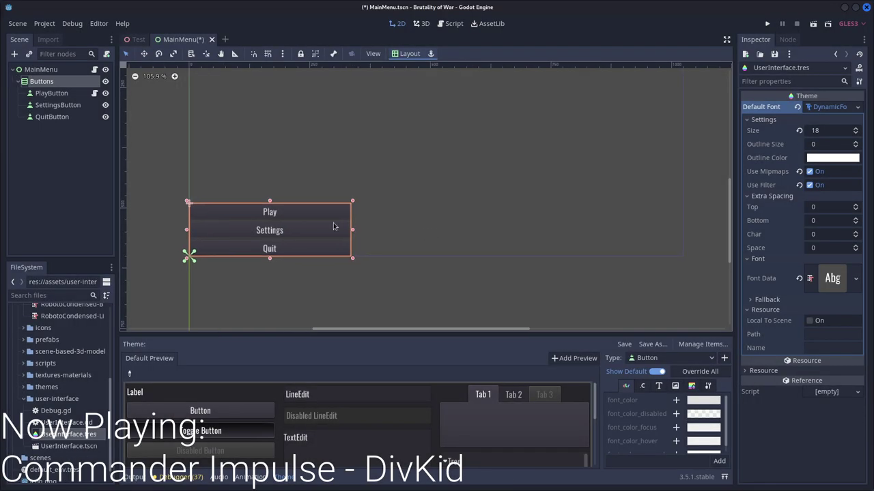
Step: Give buttons a flat style with a light blue border and blue background, then save MainMenu
{"action": "left_click", "coordinate": [691, 386]}
{"action": "left_click", "coordinate": [664, 441]}
{"action": "scroll", "coordinate": [520, 160], "scroll_direction": "up", "scroll_amount": 1}
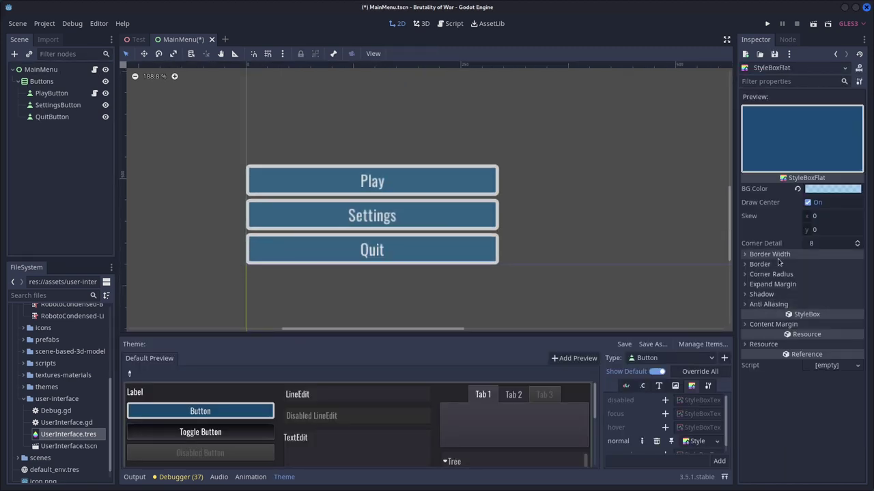
{"action": "left_click", "coordinate": [759, 264]}
{"action": "left_click", "coordinate": [833, 275]}
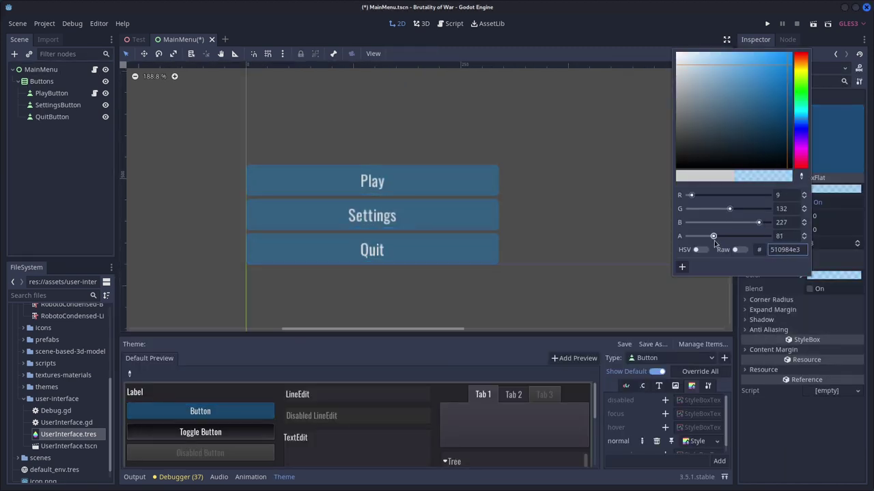
{"action": "left_click", "coordinate": [833, 275]}
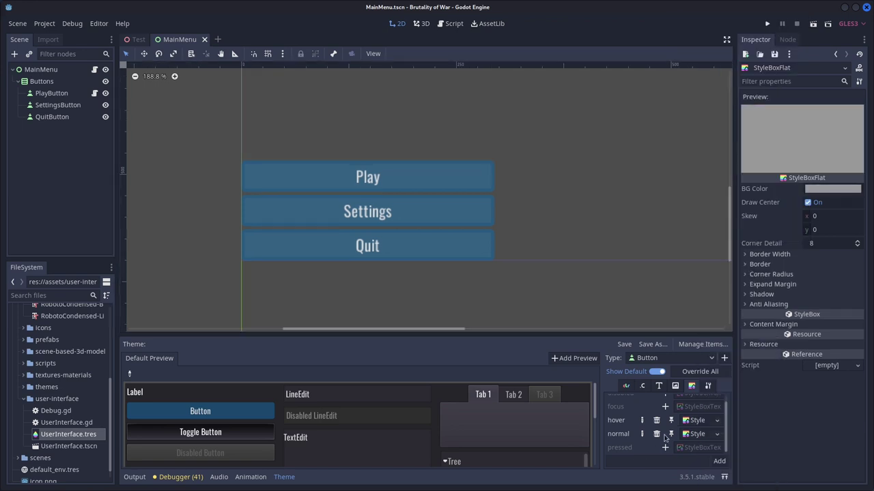
{"action": "left_click", "coordinate": [813, 185]}
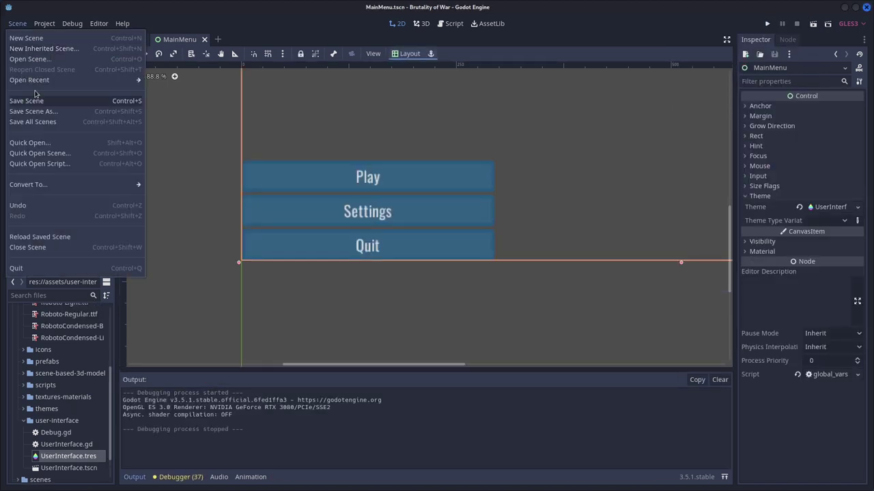
{"action": "left_click", "coordinate": [31, 101]}
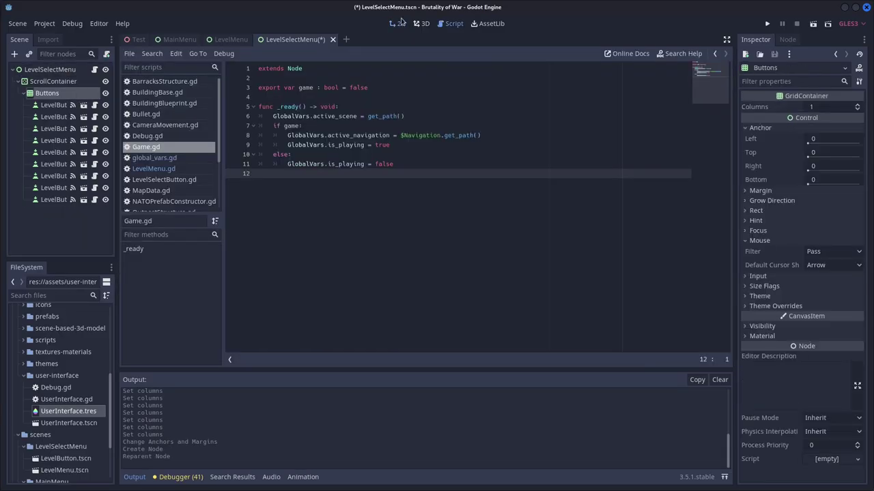
Step: Select the ScrollContainer holding the level buttons grid and save the level select scene
{"action": "left_click", "coordinate": [399, 23]}
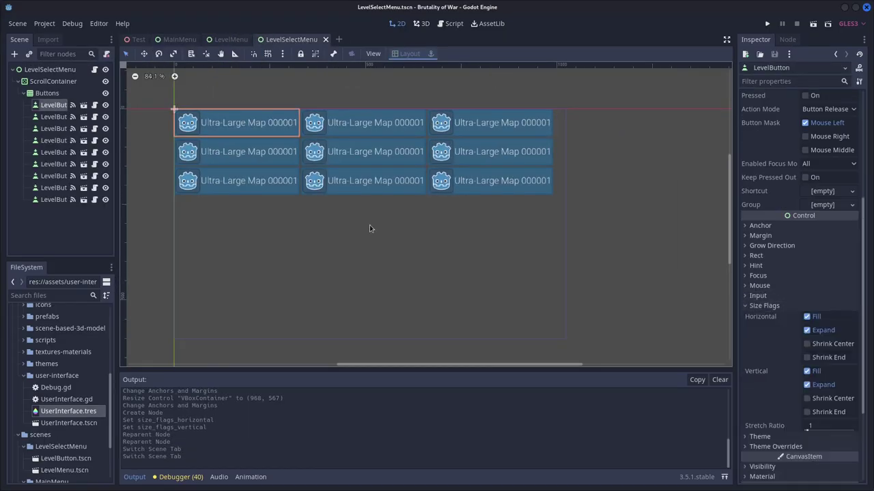
{"action": "key", "text": "ctrl+s"}
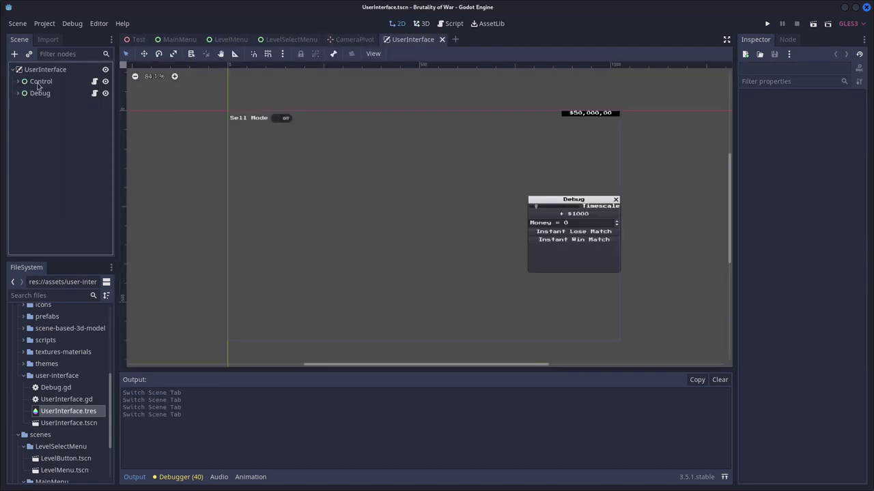
Step: Adjust the CheckButton style's border width and set up its pressed-state style in MainTheme
{"action": "left_click", "coordinate": [39, 82]}
{"action": "left_click", "coordinate": [53, 93]}
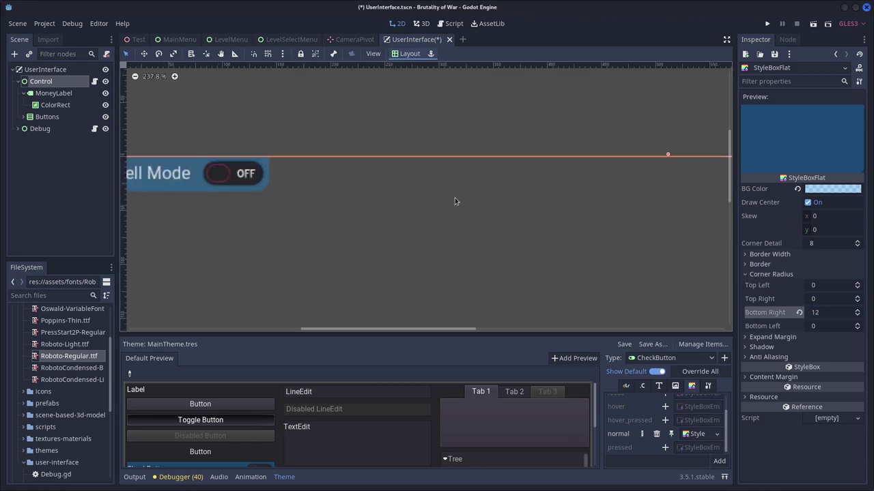
{"action": "left_click", "coordinate": [769, 254]}
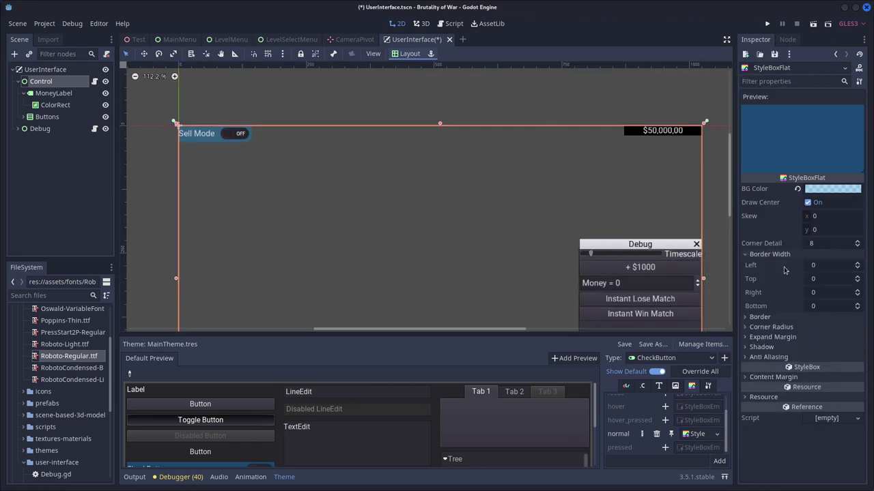
{"action": "left_click", "coordinate": [769, 254]}
{"action": "scroll", "coordinate": [265, 441], "scroll_direction": "down", "scroll_amount": 1}
{"action": "left_click", "coordinate": [666, 448]}
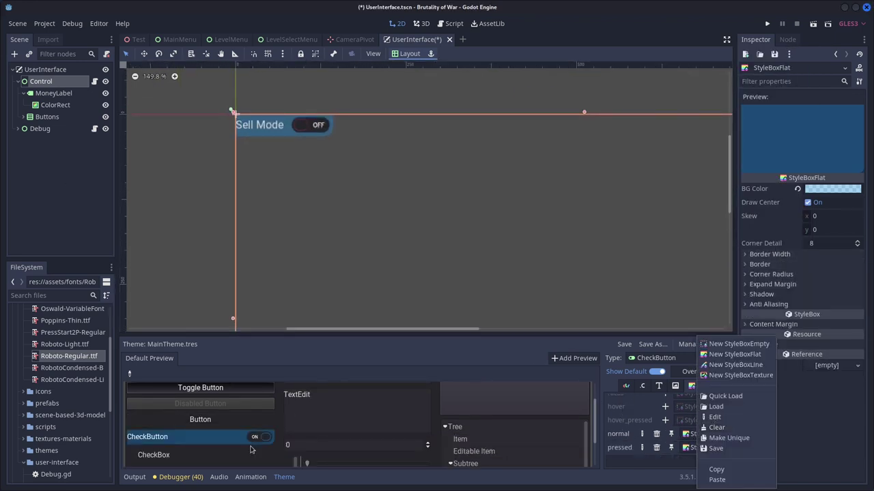
{"action": "scroll", "coordinate": [190, 118], "scroll_direction": "down", "scroll_amount": 2}
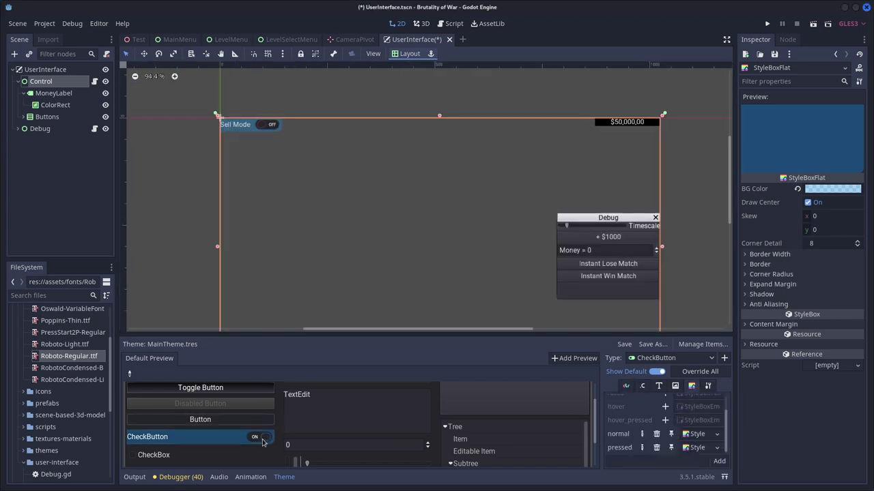
Step: Browse the theme's control types, then select the Debug node and save UserInterface
{"action": "left_click", "coordinate": [724, 357]}
{"action": "scroll", "coordinate": [437, 266], "scroll_direction": "down", "scroll_amount": 2}
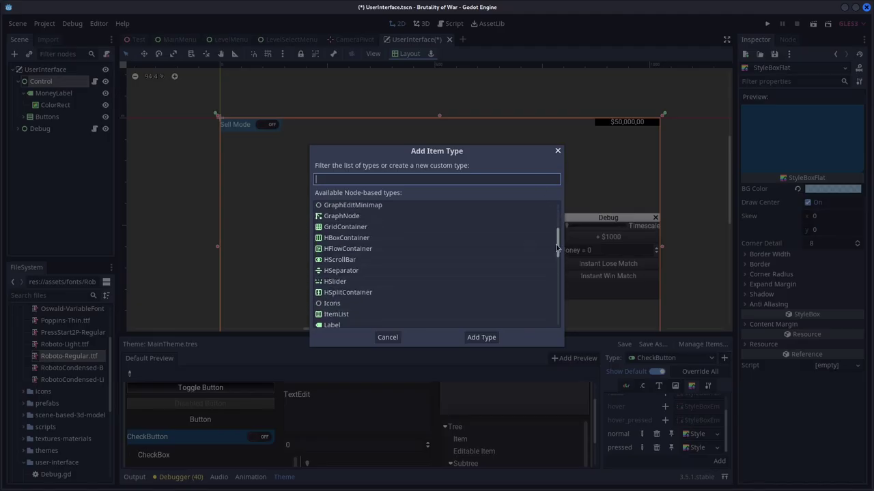
{"action": "left_click", "coordinate": [250, 447]}
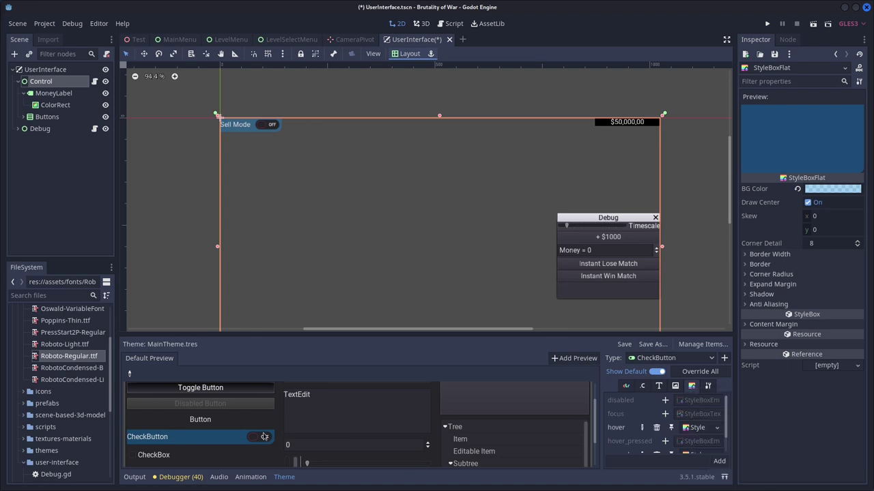
{"action": "left_click", "coordinate": [39, 128]}
{"action": "key", "text": "ctrl+s"}
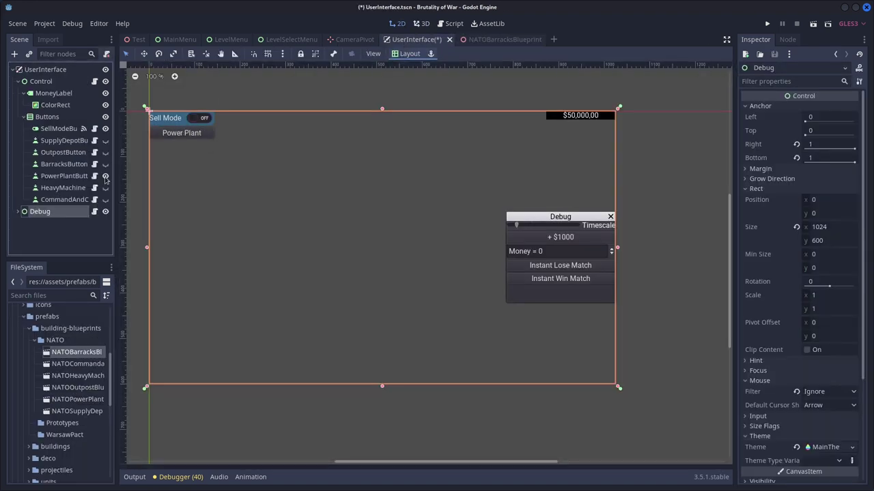
Step: Run the game with F5, choose a level, and stop it after the map_name error
{"action": "key", "text": "F5"}
{"action": "left_click", "coordinate": [307, 330]}
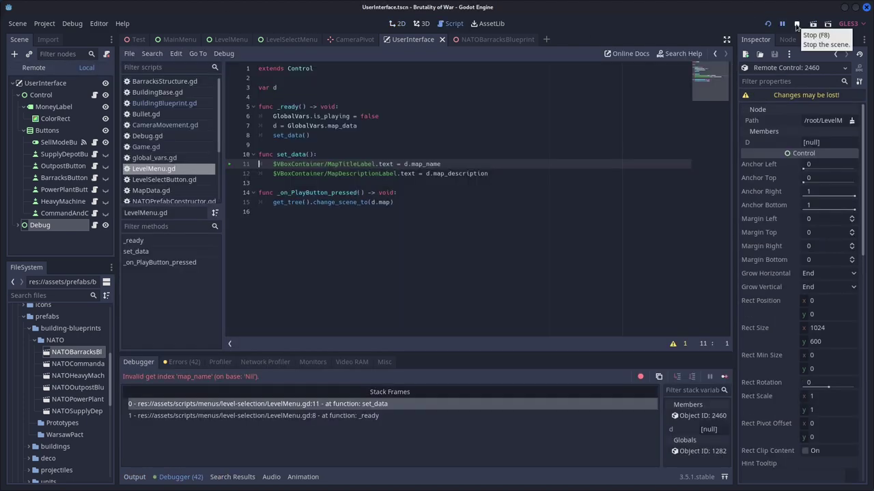
{"action": "left_click", "coordinate": [796, 26]}
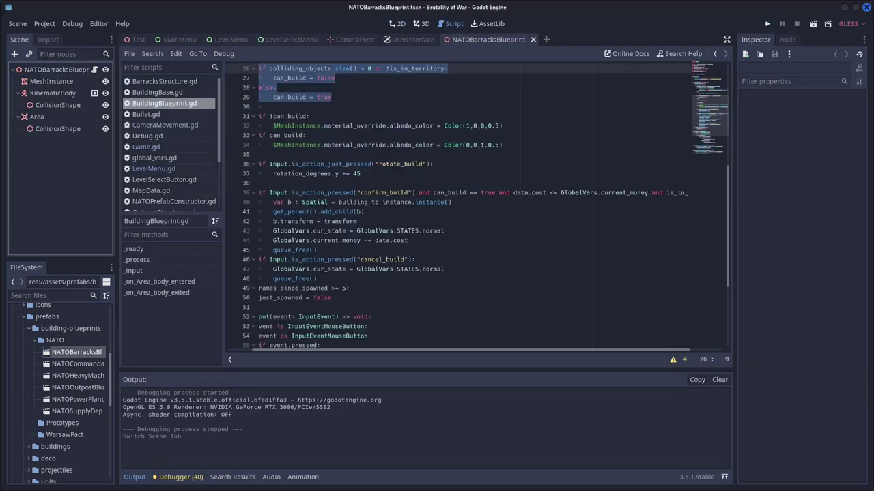
Step: Review NATOPrefabConstructor.gd and BarracksStructure.gd, then show the NATOBarracks Control node in 2D
{"action": "left_click", "coordinate": [437, 164]}
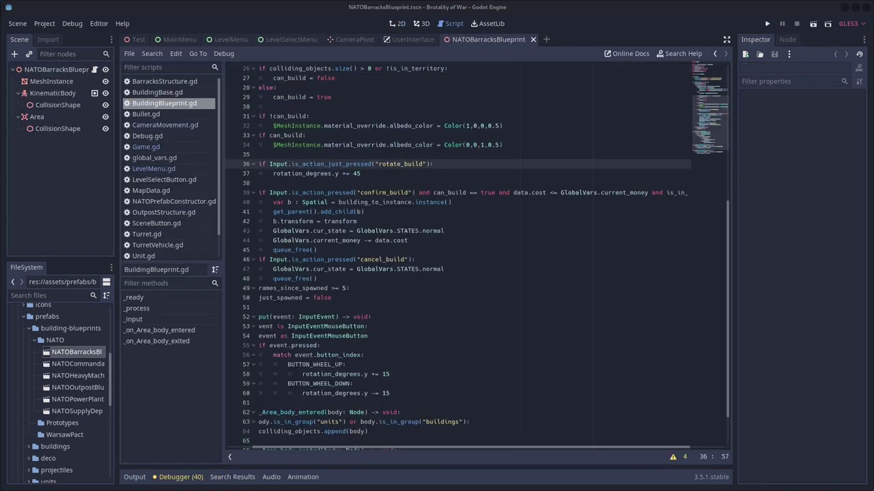
{"action": "scroll", "coordinate": [307, 193], "scroll_direction": "down", "scroll_amount": 2}
{"action": "left_click", "coordinate": [292, 192]}
{"action": "scroll", "coordinate": [188, 184], "scroll_direction": "down", "scroll_amount": 2}
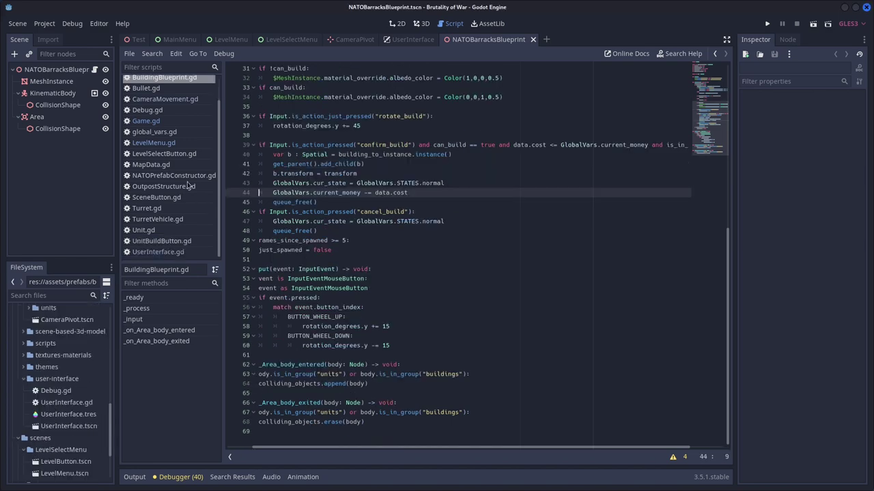
{"action": "left_click", "coordinate": [173, 176]}
{"action": "scroll", "coordinate": [155, 177], "scroll_direction": "up", "scroll_amount": 2}
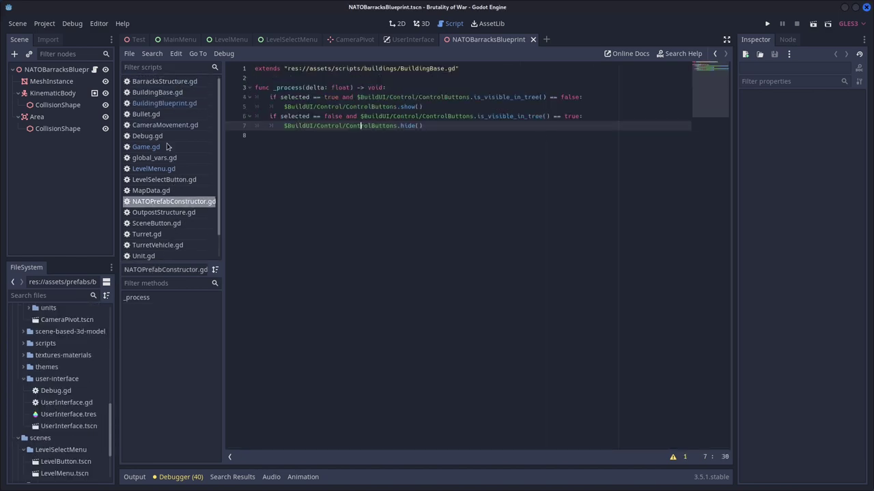
{"action": "left_click", "coordinate": [163, 82]}
{"action": "left_click", "coordinate": [46, 140]}
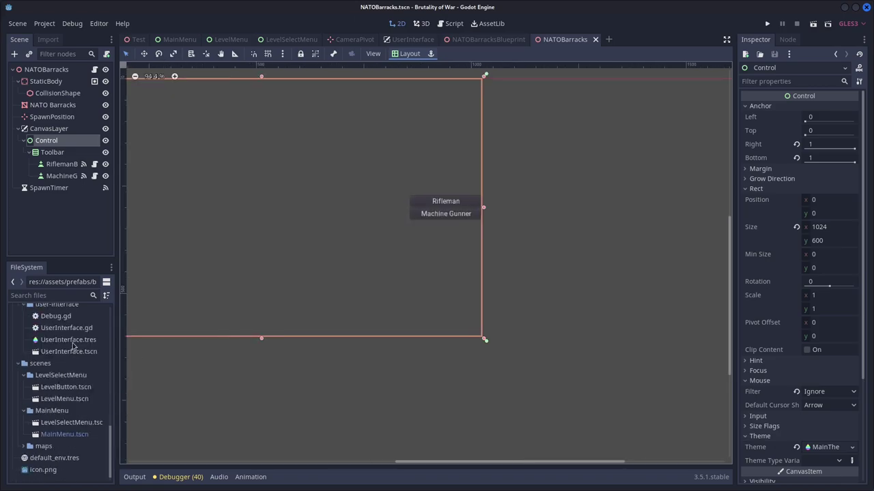
Step: Give MainTheme buttons a flat normal style with translucent blue background and blue border, and save
{"action": "left_click", "coordinate": [71, 344]}
{"action": "left_click", "coordinate": [821, 314]}
{"action": "left_click", "coordinate": [833, 188]}
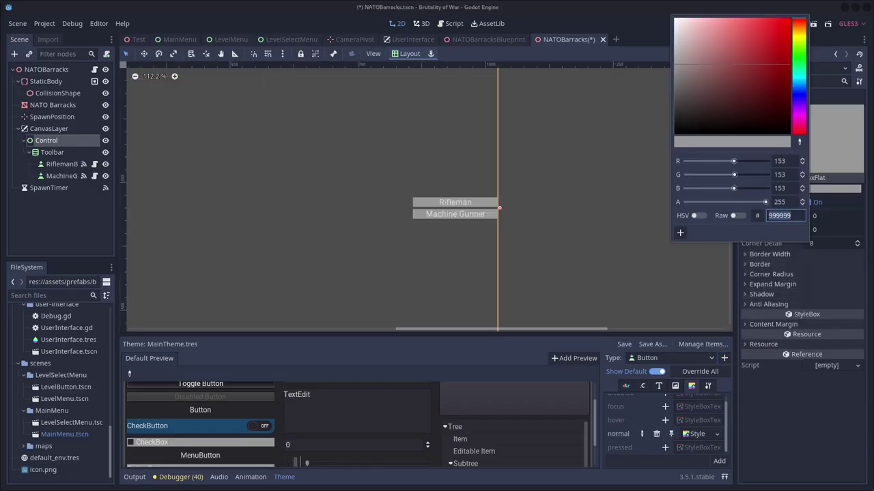
{"action": "left_click", "coordinate": [833, 188]}
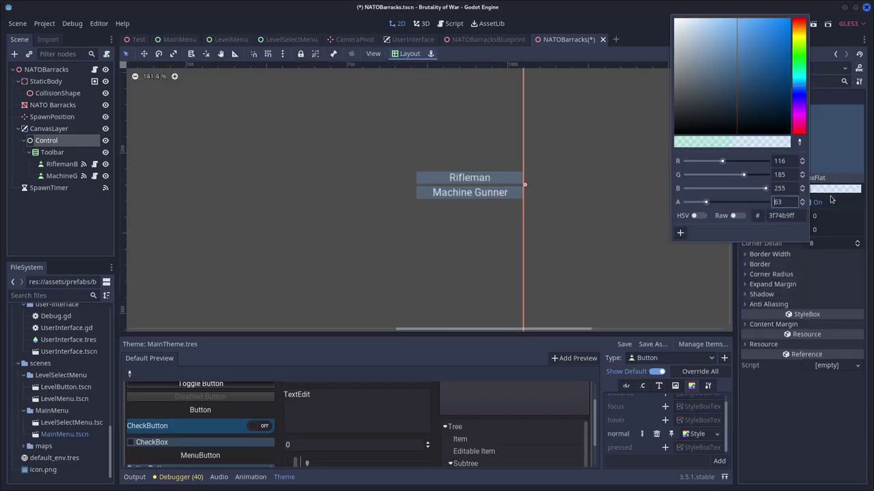
{"action": "left_click", "coordinate": [769, 254]}
{"action": "scroll", "coordinate": [529, 232], "scroll_direction": "up", "scroll_amount": 3}
{"action": "left_click", "coordinate": [833, 275]}
{"action": "left_click", "coordinate": [489, 205]}
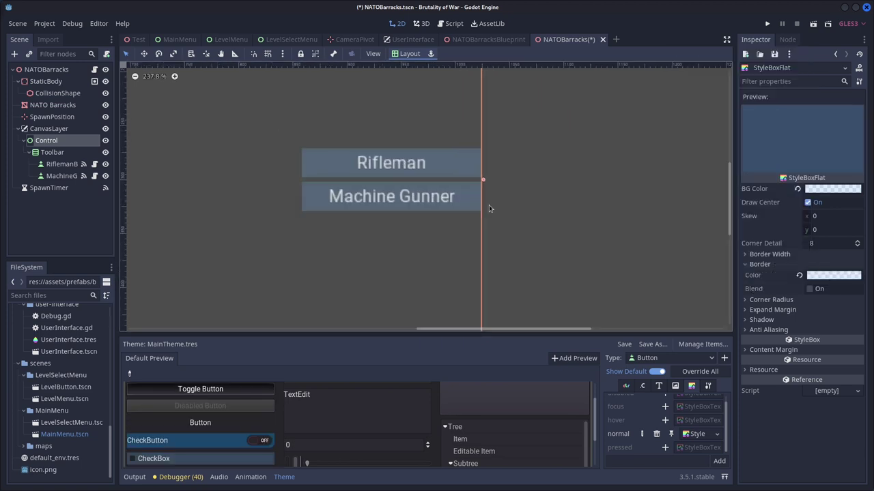
{"action": "scroll", "coordinate": [488, 205], "scroll_direction": "up", "scroll_amount": 3}
{"action": "key", "text": "ctrl+s"}
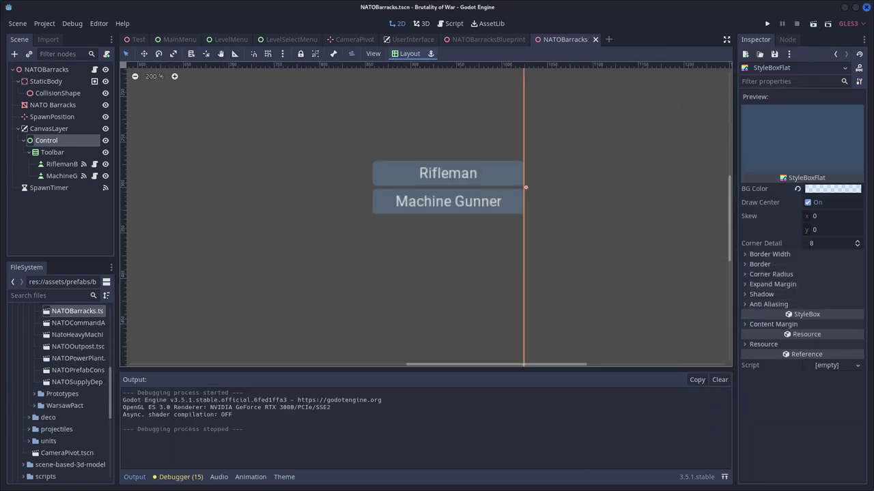
Step: Reopen MainTheme.tres, set the button border colour's alpha to 63, and test-run the game
{"action": "scroll", "coordinate": [55, 424], "scroll_direction": "down", "scroll_amount": 3}
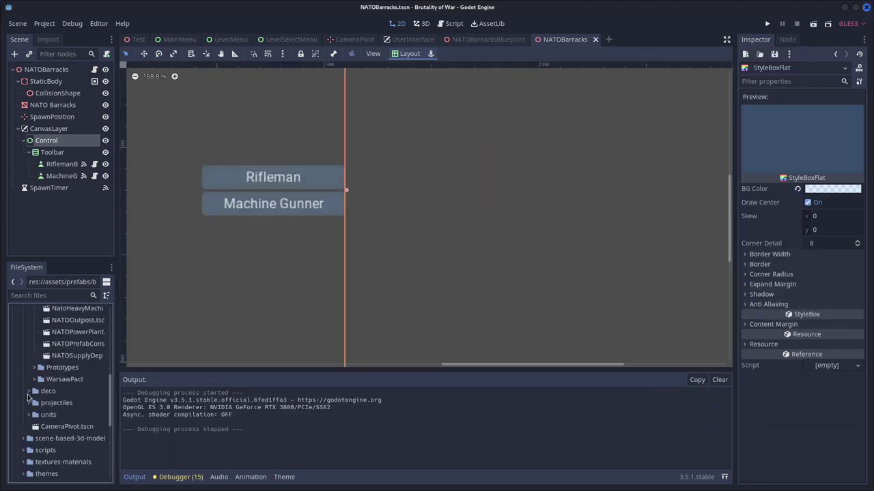
{"action": "left_click", "coordinate": [24, 374]}
{"action": "left_click", "coordinate": [24, 387]}
{"action": "double_click", "coordinate": [65, 398]}
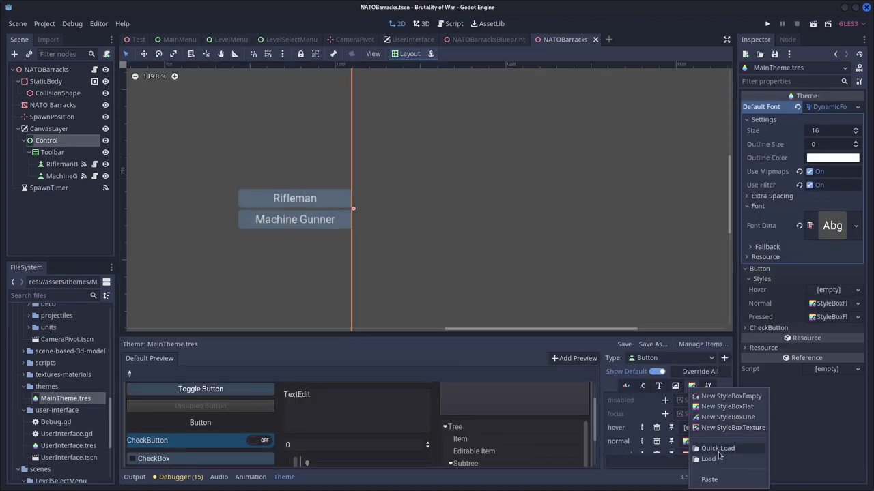
{"action": "left_click", "coordinate": [698, 440]}
{"action": "scroll", "coordinate": [246, 394], "scroll_direction": "up", "scroll_amount": 2}
{"action": "left_click", "coordinate": [759, 317]}
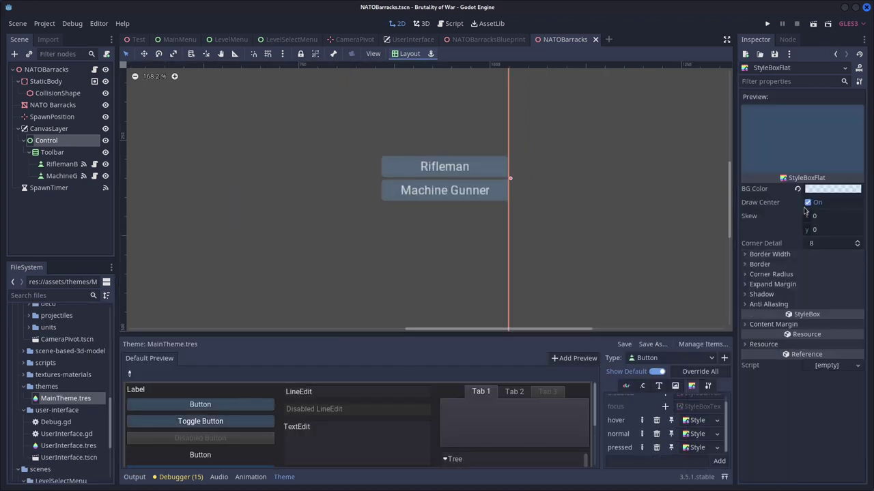
{"action": "left_click", "coordinate": [833, 328]}
{"action": "key", "text": "ctrl+v"}
{"action": "key", "text": "Return"}
{"action": "left_click", "coordinate": [834, 327]}
{"action": "left_click", "coordinate": [388, 257]}
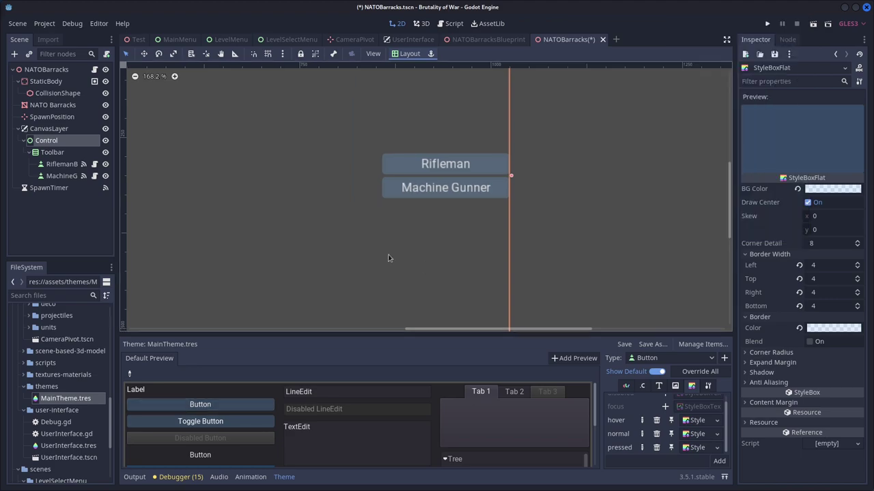
{"action": "key", "text": "F5"}
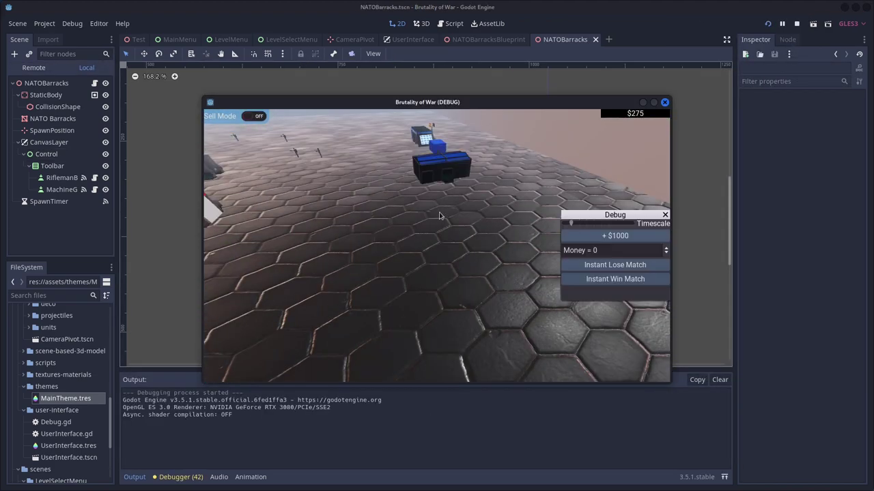
{"action": "key", "text": "F8"}
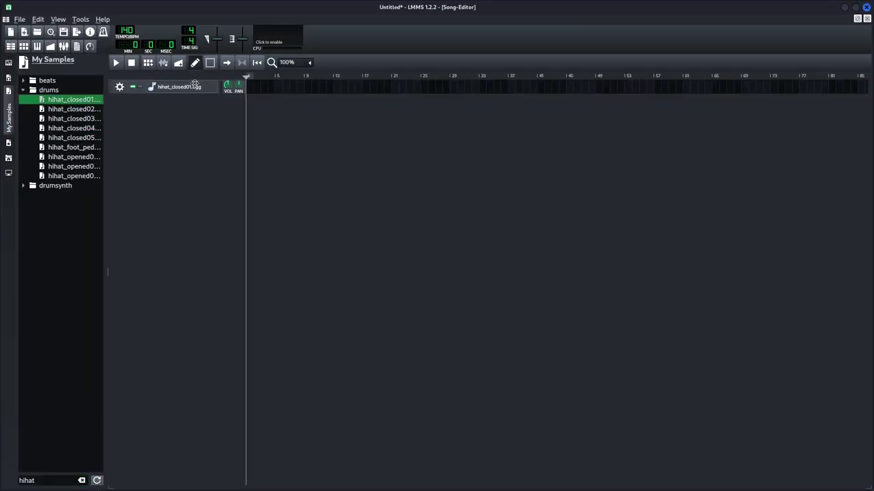
Step: Open hihat_closed01.ogg in the sample track's AudioFileProcessor instrument
{"action": "left_click", "coordinate": [195, 84]}
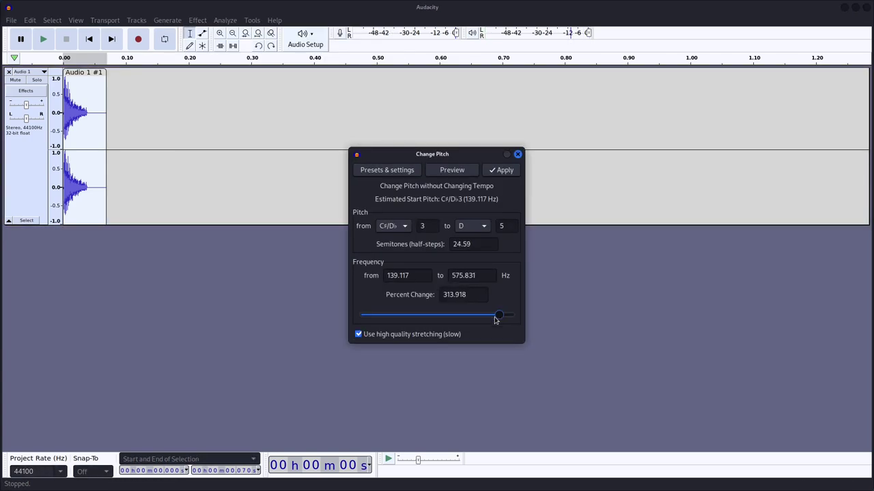
Step: Preview a Change Pitch shift lowered to about 28 percent, then cancel it
{"action": "left_click_drag", "start_coordinate": [495, 320], "coordinate": [445, 315]}
{"action": "left_click", "coordinate": [452, 170]}
{"action": "key", "text": "Escape"}
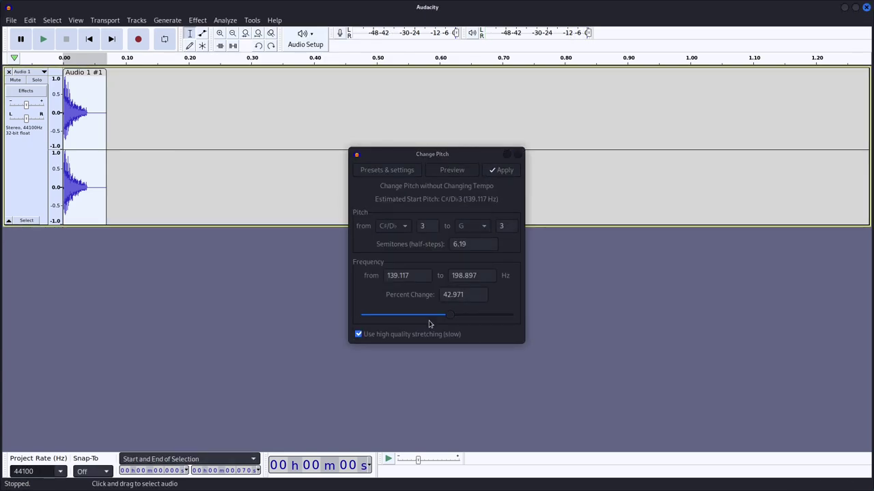
Step: Try the Bass and Treble, GVerb and Distortion effects in turn, closing each
{"action": "left_click", "coordinate": [197, 20]}
{"action": "mouse_move", "coordinate": [273, 105]}
{"action": "left_click", "coordinate": [437, 105]}
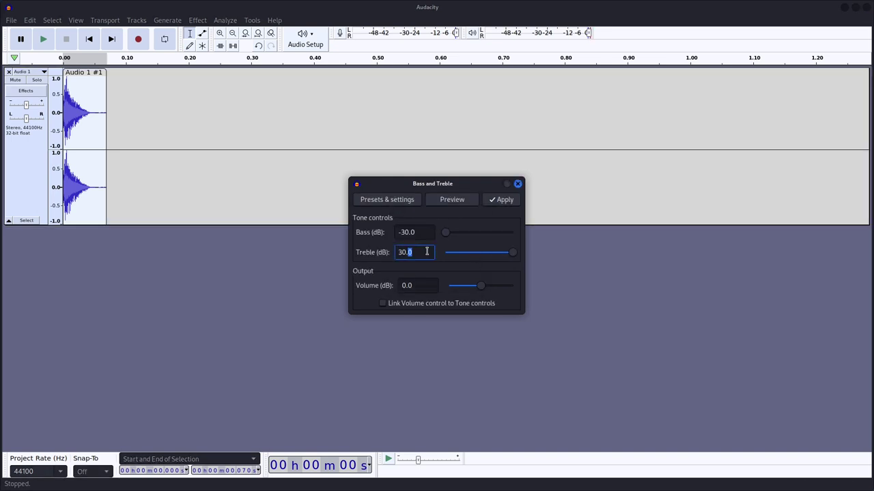
{"action": "key", "text": "Escape"}
{"action": "left_click", "coordinate": [198, 20]}
{"action": "left_click", "coordinate": [302, 266]}
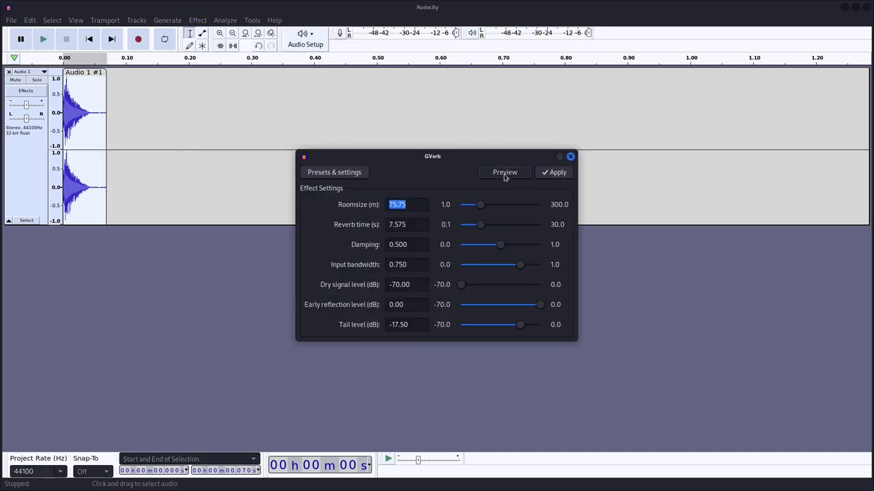
{"action": "key", "text": "Escape"}
{"action": "left_click", "coordinate": [198, 20]}
{"action": "left_click", "coordinate": [426, 144]}
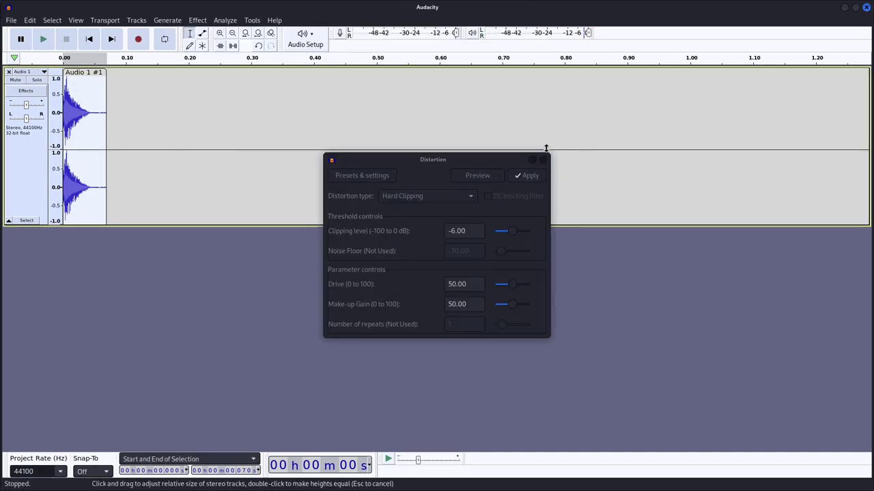
{"action": "key", "text": "Escape"}
Step: Apply Tremolo, preview the Compressor, and try the Change Speed effect
{"action": "left_click", "coordinate": [197, 19]}
{"action": "mouse_move", "coordinate": [286, 151]}
{"action": "left_click", "coordinate": [424, 168]}
{"action": "left_click", "coordinate": [197, 19]}
{"action": "mouse_move", "coordinate": [288, 71]}
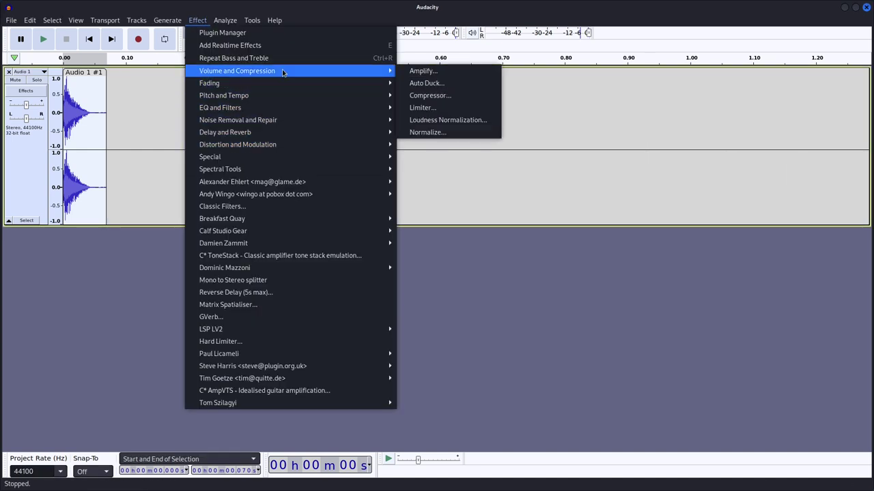
{"action": "left_click", "coordinate": [426, 95]}
{"action": "left_click", "coordinate": [497, 138]}
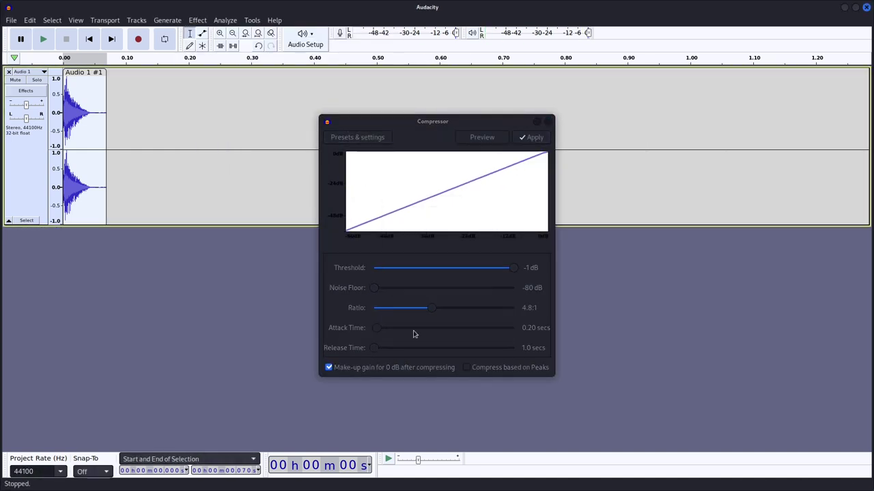
{"action": "key", "text": "Escape"}
{"action": "left_click", "coordinate": [197, 20]}
{"action": "left_click", "coordinate": [427, 107]}
{"action": "left_click", "coordinate": [523, 191]}
Step: Reopen Change Pitch and preview the pitch-shifted sound again
{"action": "left_click", "coordinate": [197, 19]}
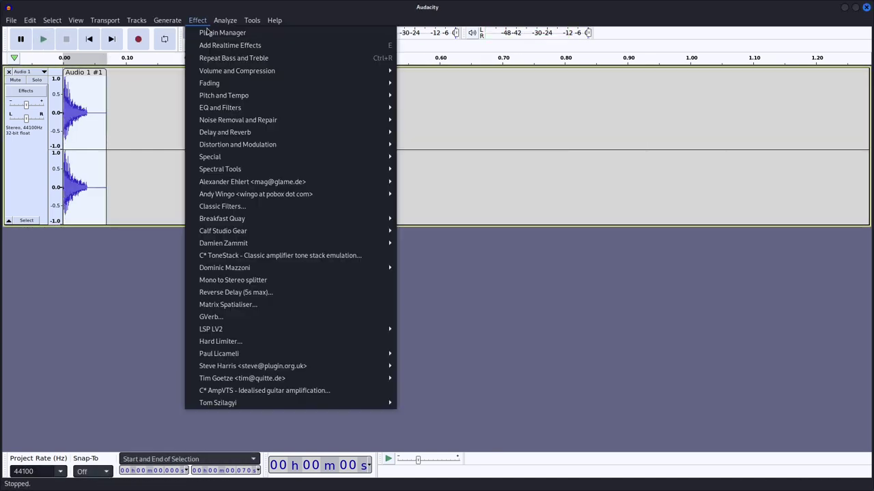
{"action": "mouse_move", "coordinate": [223, 95]}
{"action": "left_click", "coordinate": [427, 95]}
{"action": "left_click", "coordinate": [452, 170]}
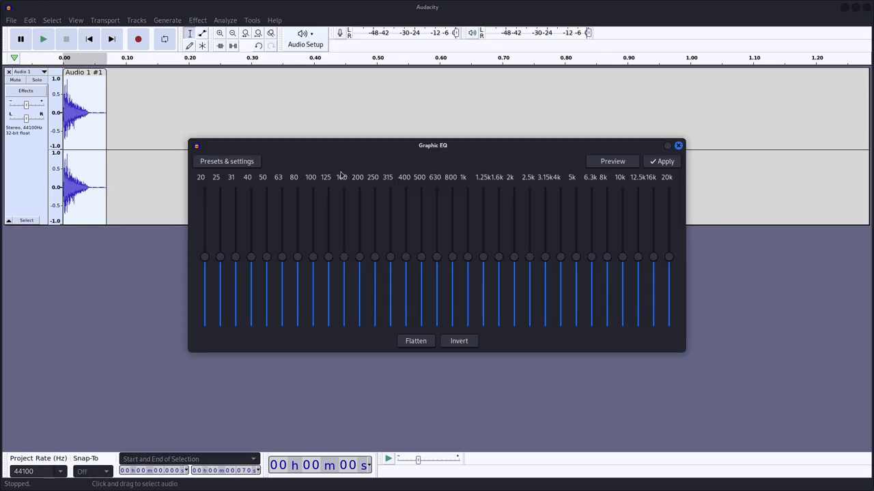
Step: Preview a factory Filter Curve EQ preset and raise the tempo change to about 329 percent
{"action": "left_click", "coordinate": [197, 20]}
{"action": "left_click", "coordinate": [437, 119]}
{"action": "left_click", "coordinate": [261, 155]}
{"action": "mouse_move", "coordinate": [291, 207]}
{"action": "left_click", "coordinate": [350, 221]}
{"action": "left_click", "coordinate": [577, 154]}
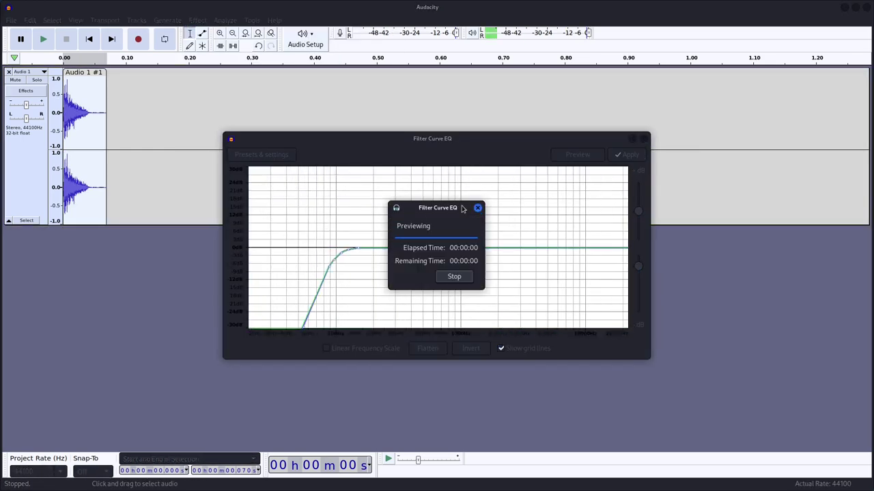
{"action": "left_click", "coordinate": [262, 154]}
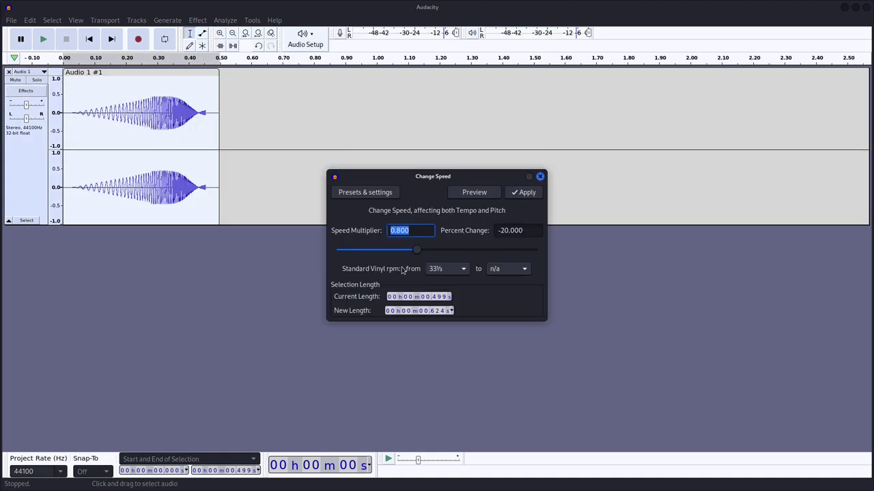
{"action": "left_click_drag", "start_coordinate": [451, 238], "coordinate": [491, 239]}
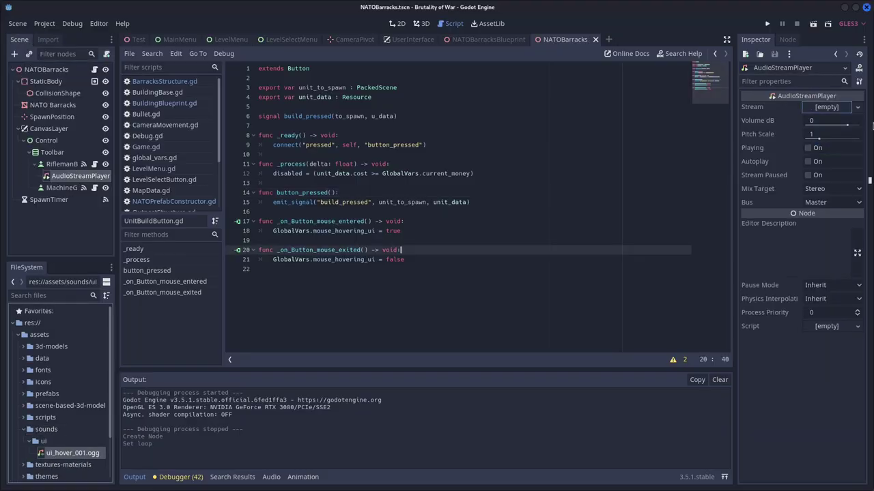
Step: Set up the AudioStreamPlayer node and inspect MainTheme's default font and button styles
{"action": "right_click", "coordinate": [68, 182]}
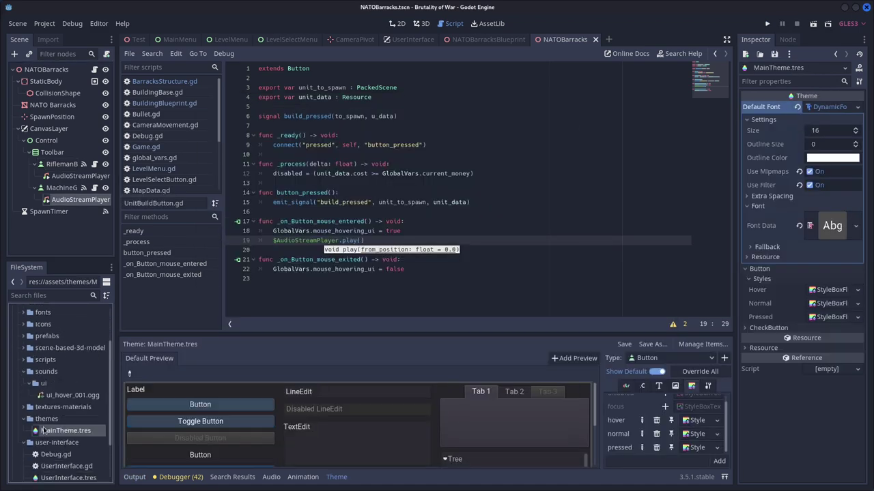
{"action": "left_click", "coordinate": [777, 258]}
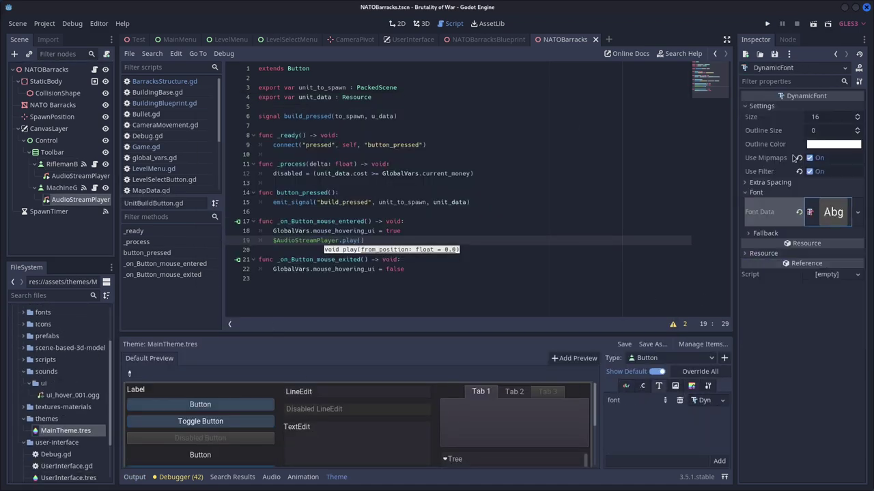
{"action": "left_click", "coordinate": [625, 386]}
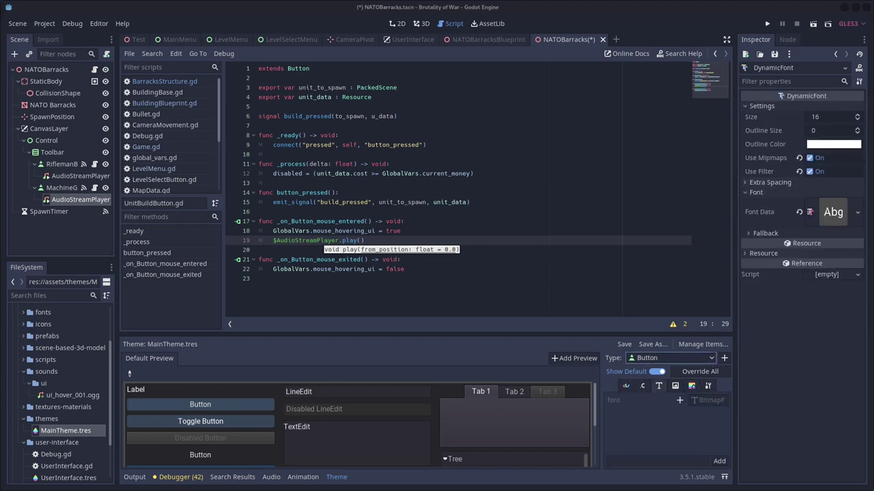
{"action": "left_click", "coordinate": [691, 385]}
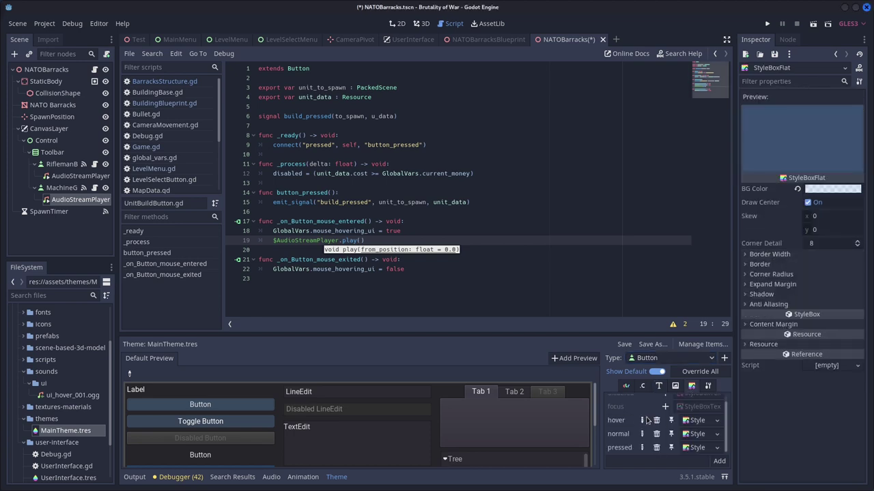
{"action": "left_click", "coordinate": [816, 107]}
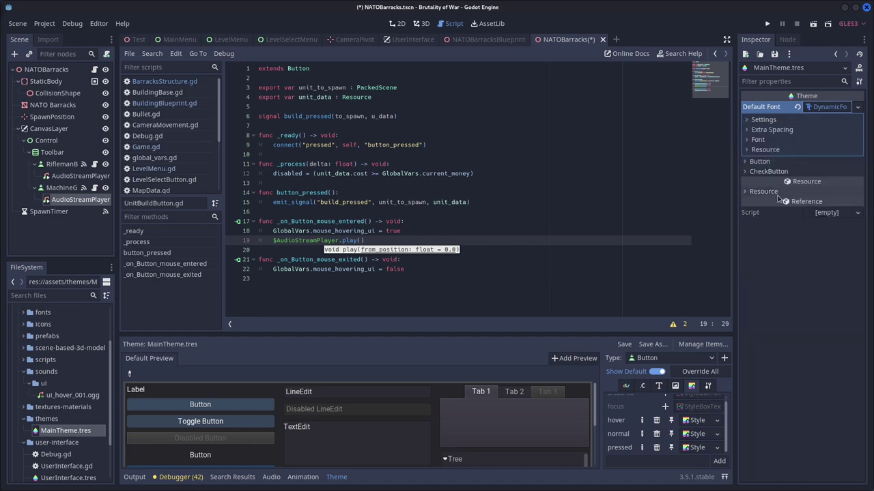
Step: Set the DynamicFont's extra spacing top and bottom to 4, then switch to LevelSelectMenu
{"action": "left_click", "coordinate": [659, 385]}
{"action": "left_click", "coordinate": [770, 116]}
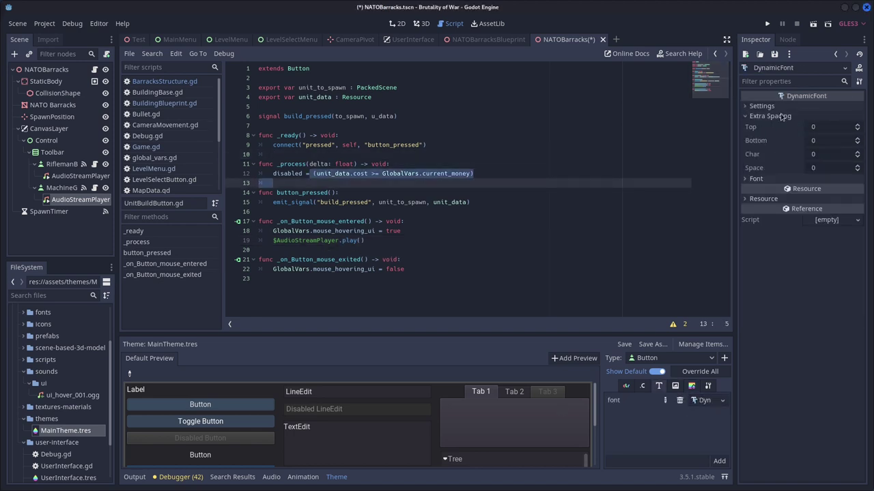
{"action": "left_click", "coordinate": [830, 127]}
{"action": "type", "text": "4"}
{"action": "left_click", "coordinate": [829, 140]}
{"action": "type", "text": "4"}
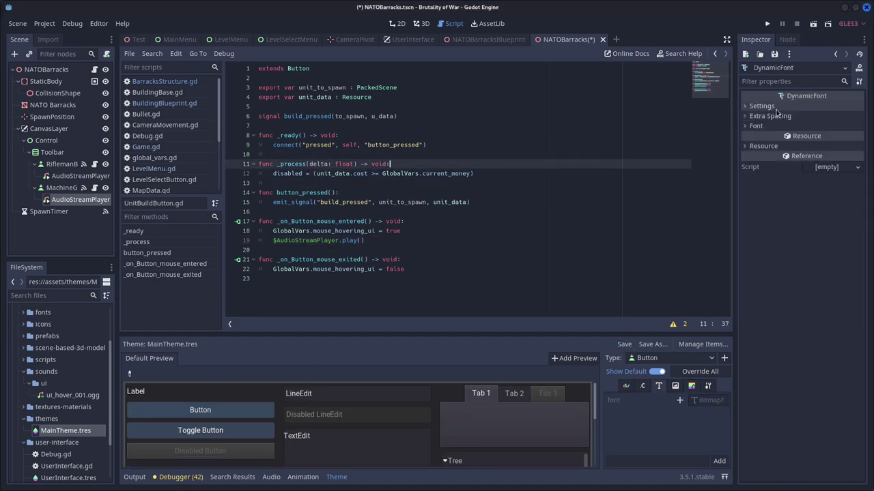
{"action": "left_click", "coordinate": [291, 39]}
Step: Add a _ready() function in LevelSelectButton.gd beginning a connect("") call
{"action": "left_click", "coordinate": [336, 96]}
{"action": "key", "text": "Return"}
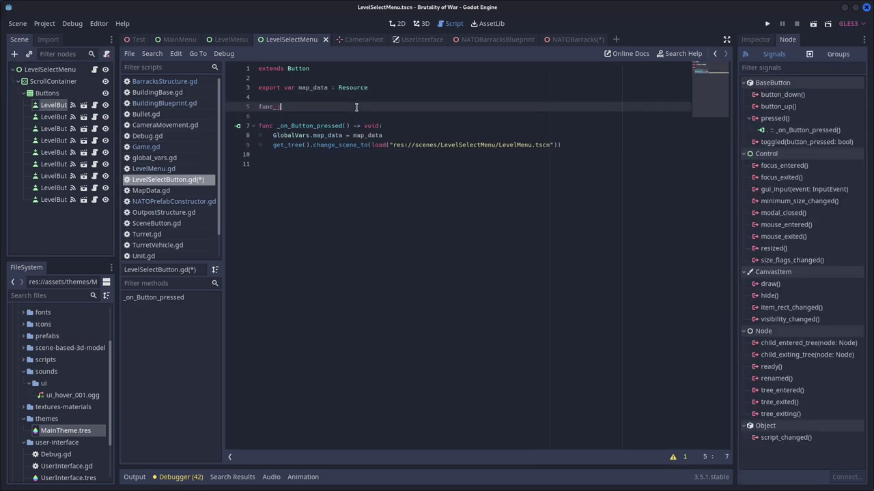
{"action": "type", "text": "func _ready() -> void:"}
{"action": "key", "text": "Return"}
{"action": "type", "text": "connect(\"\")"}
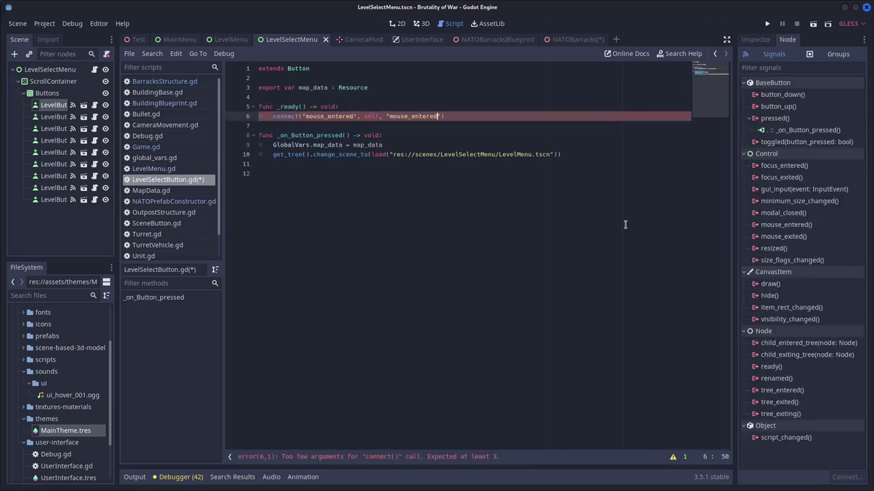
Step: Run the level menu scene with F6, stop it, and start a mouse_entered handler function
{"action": "left_click", "coordinate": [401, 24]}
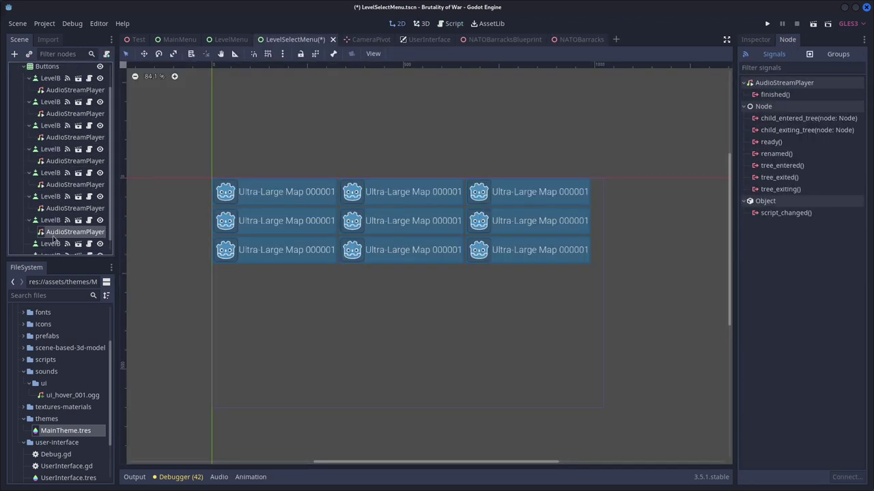
{"action": "key", "text": "F6"}
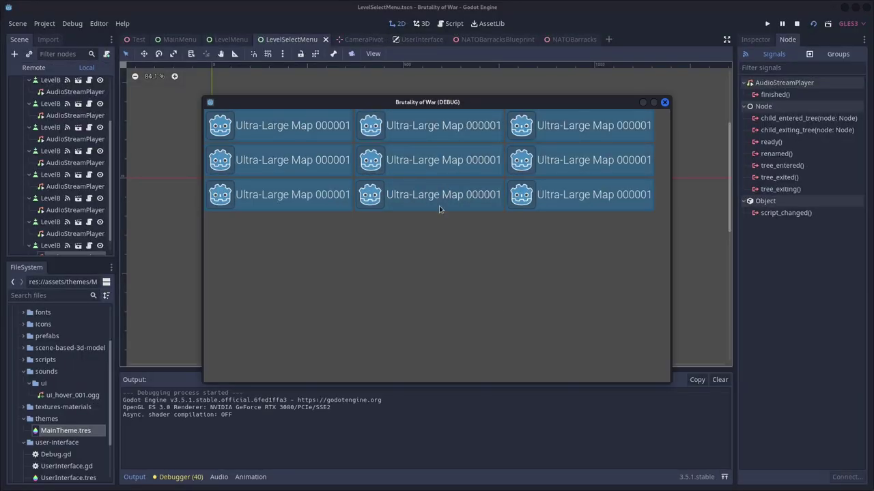
{"action": "left_click", "coordinate": [665, 103]}
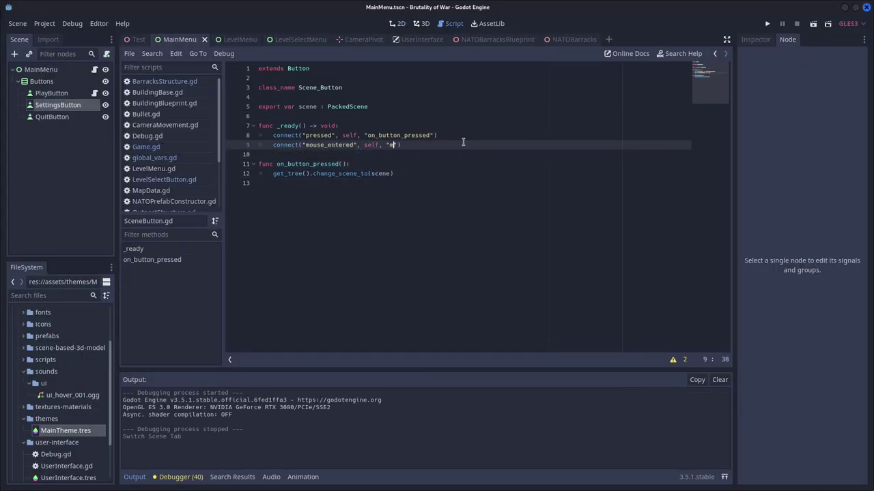
{"action": "key", "text": "Return"}
{"action": "left_click", "coordinate": [404, 249]}
{"action": "key", "text": "Return"}
{"action": "type", "text": "func _ready() -> void:"}
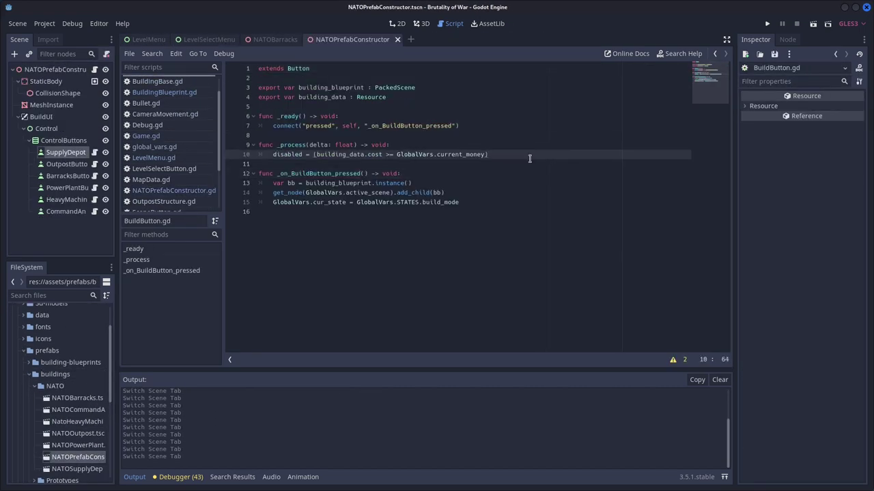
Step: Add connect("mouse_entered", self, "mouse_entered") in BuildButton.gd and test-run the game
{"action": "left_click", "coordinate": [508, 126]}
{"action": "key", "text": "Return"}
{"action": "type", "text": "connect(\""}
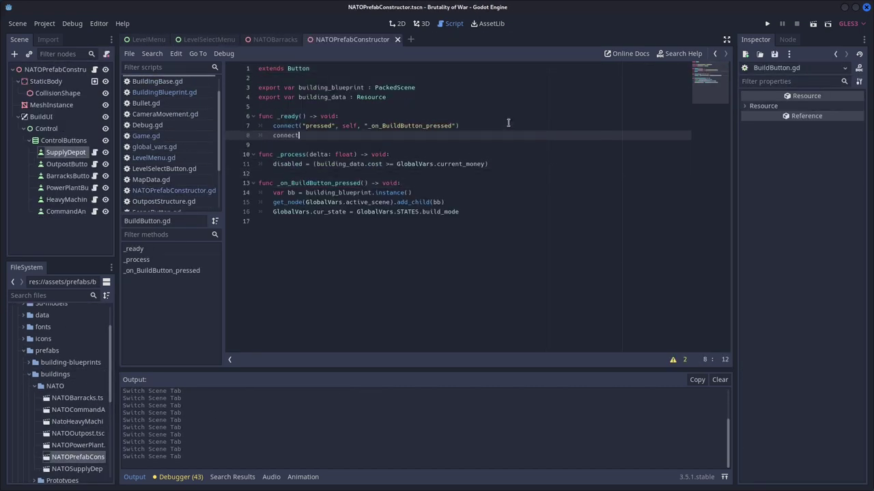
{"action": "type", "text": "mouse_entered\", self, \""}
{"action": "left_click", "coordinate": [364, 266]}
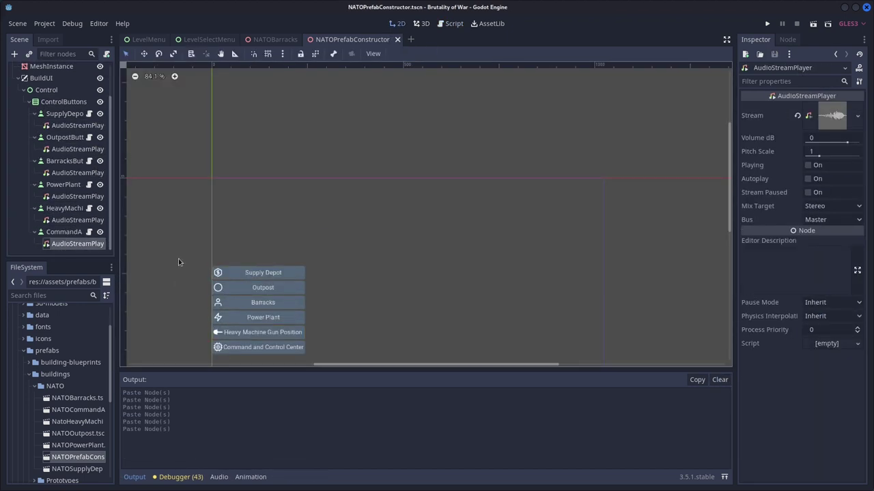
{"action": "key", "text": "F5"}
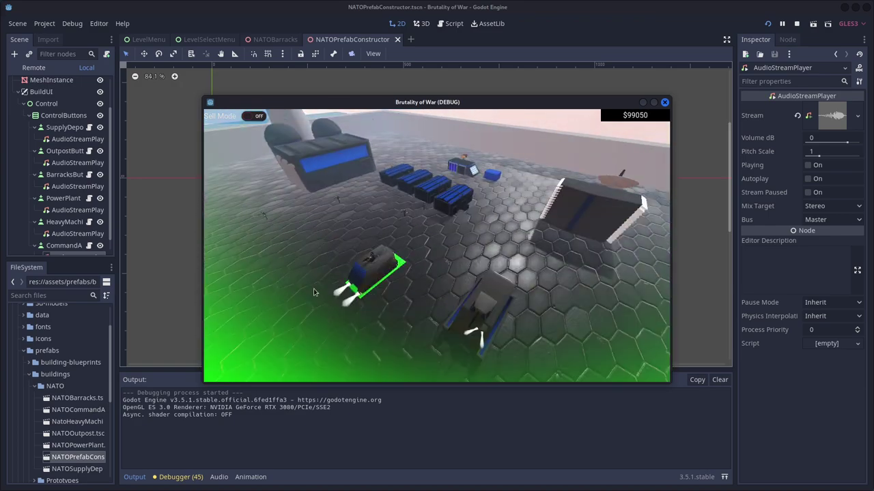
{"action": "key", "text": "F8"}
{"action": "key", "text": "F5"}
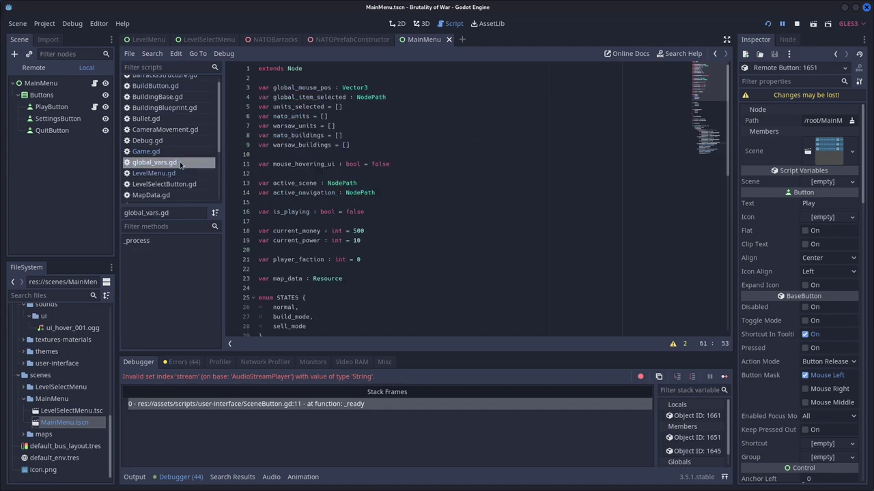
Step: Rerun the game, then save the UI Sound bus layout with Reverb as SoundController.tres
{"action": "key", "text": "F8"}
{"action": "left_click", "coordinate": [344, 173], "text": "ctrl"}
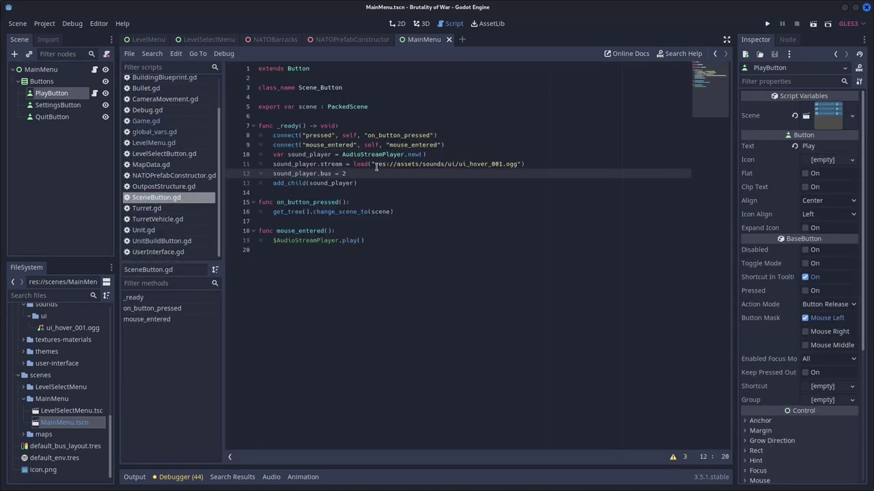
{"action": "left_click", "coordinate": [768, 23]}
{"action": "left_click", "coordinate": [371, 173]}
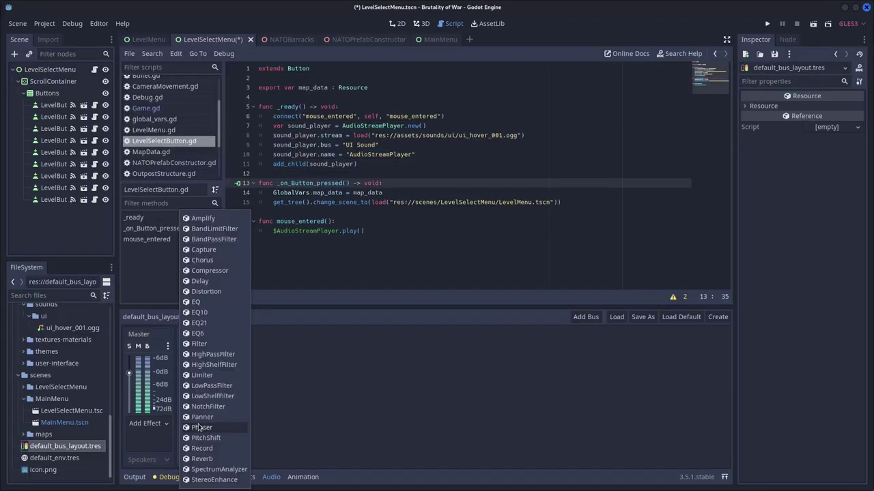
{"action": "left_click", "coordinate": [642, 316]}
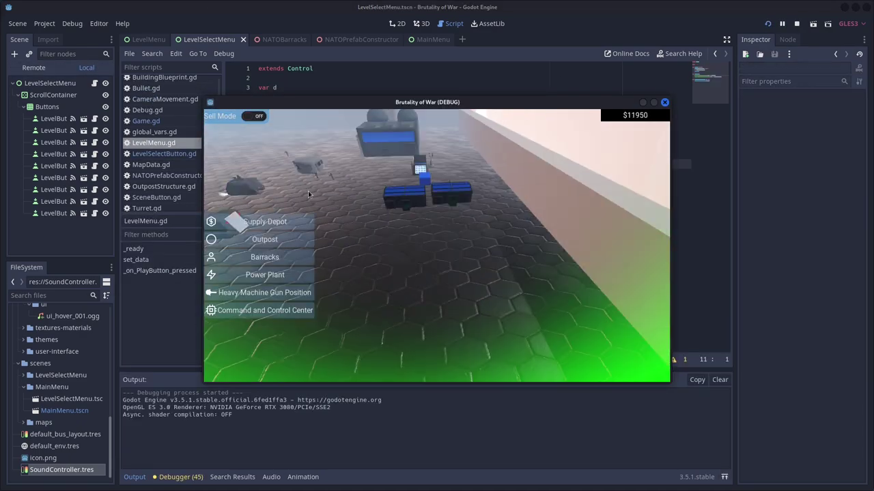
Step: Create and save SettingsMenu.tscn in MainMenu with Audio/Video columns and a UISound slider
{"action": "right_click", "coordinate": [50, 387]}
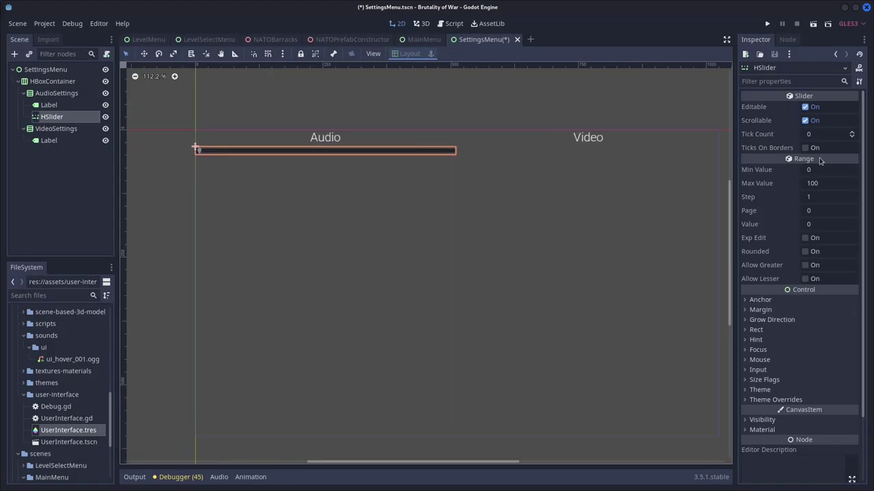
{"action": "key", "text": "F6"}
{"action": "left_click", "coordinate": [667, 101]}
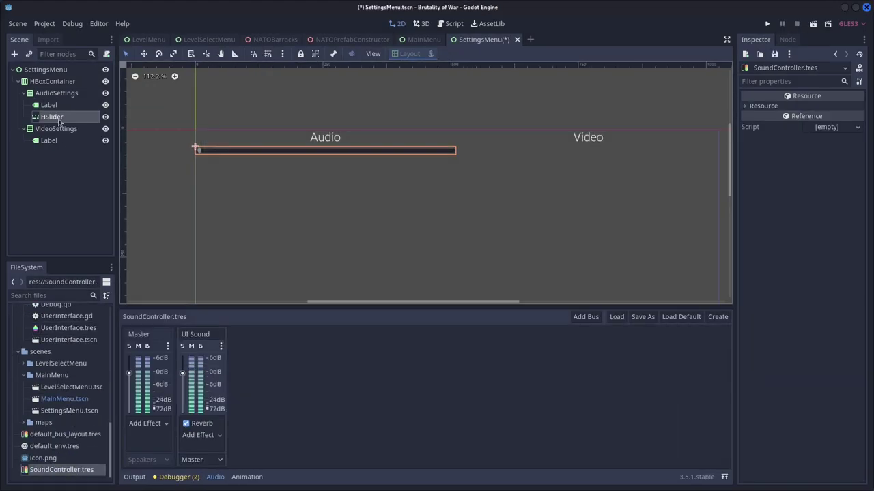
{"action": "left_click", "coordinate": [59, 120]}
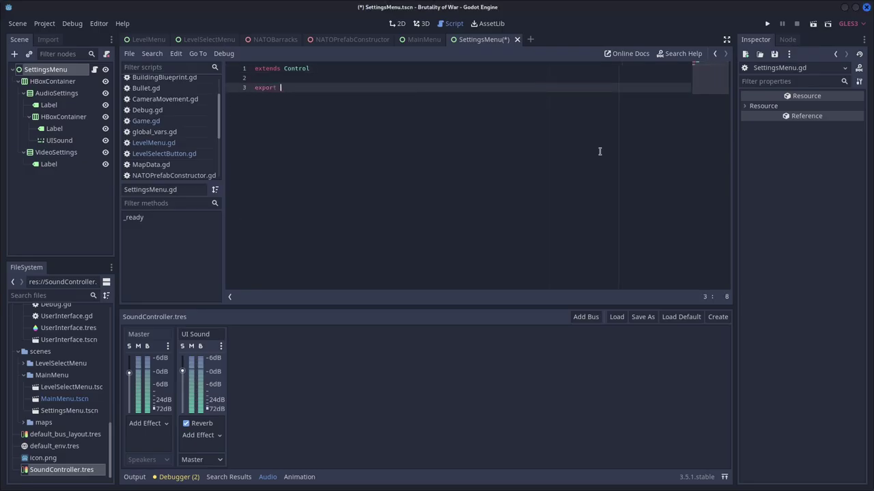
Step: In _process, store the UI Sound bus index and call AudioServer.set_bus_volume_db
{"action": "left_click", "coordinate": [89, 463]}
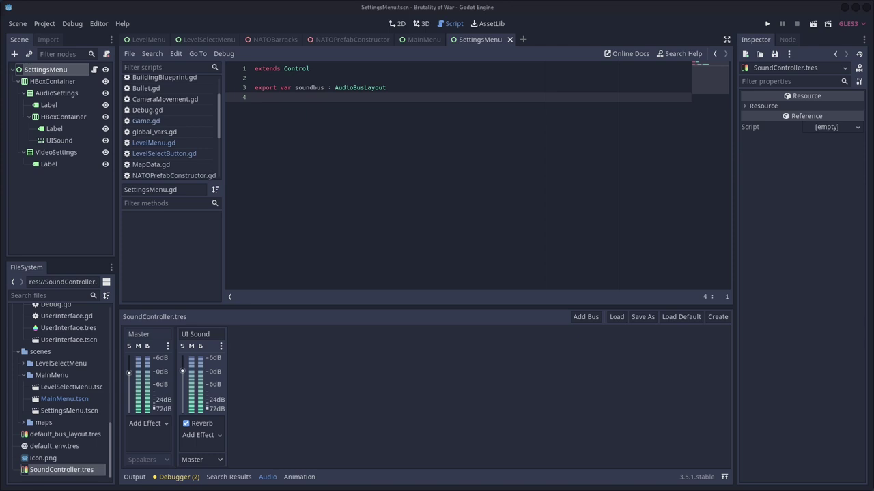
{"action": "key", "text": "ctrl+z"}
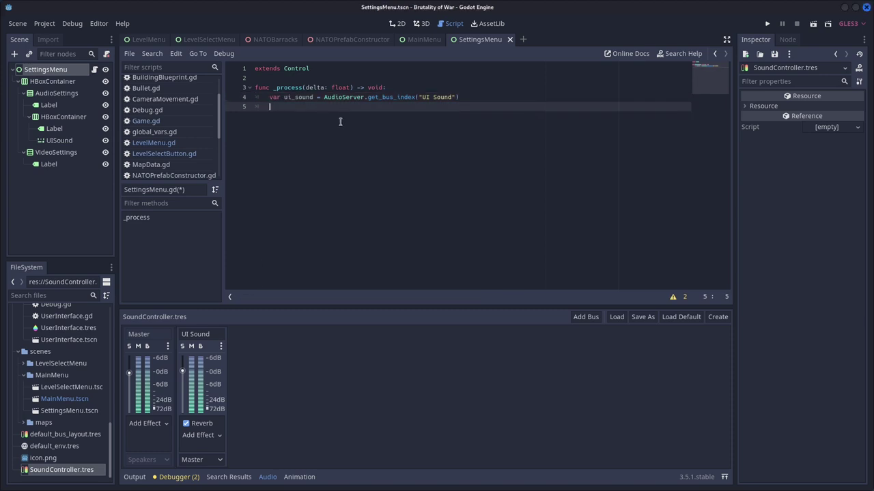
{"action": "type", "text": "AudioSer"}
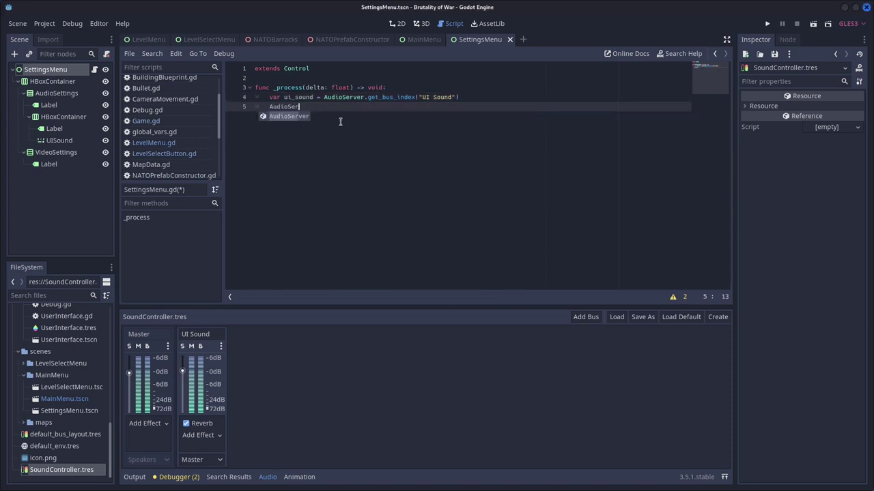
{"action": "type", "text": "ver.set_bus_volume_db(1, $HBoxContainer/AudioSettings/HBoxContainer/UISound.value"}
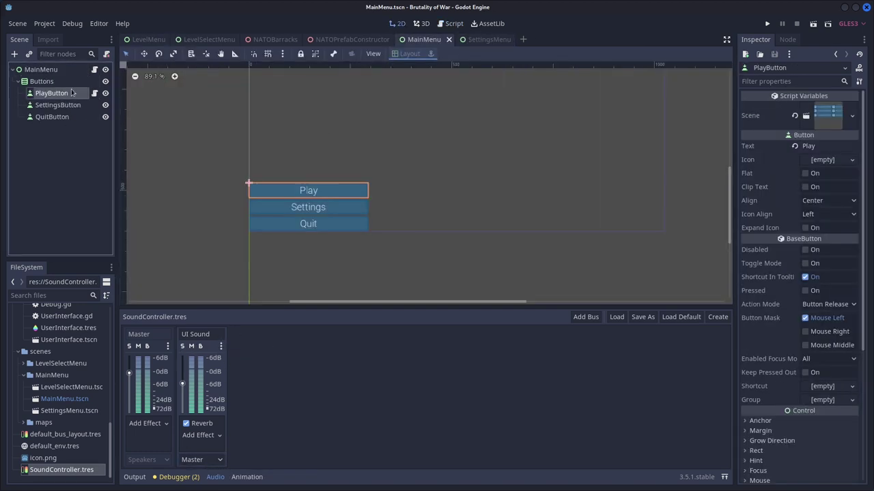
Step: Paste the PlayButton into HBoxContainer and save the settings scene
{"action": "right_click", "coordinate": [77, 83]}
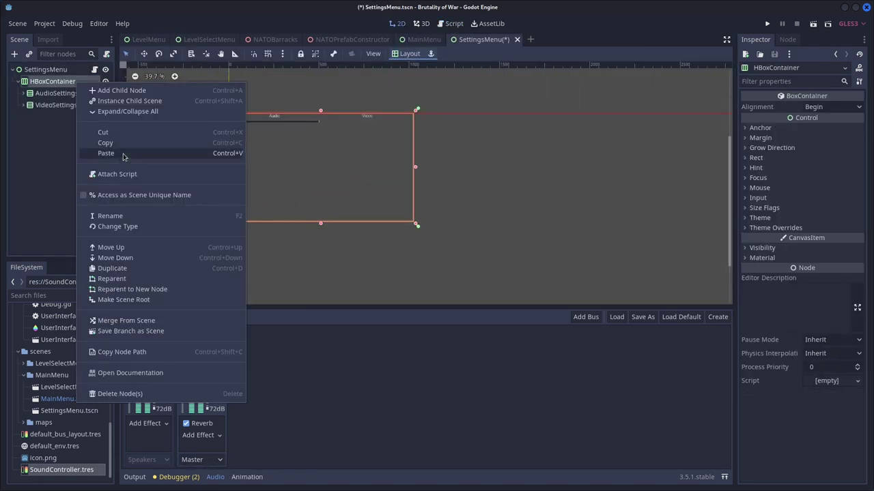
{"action": "left_click", "coordinate": [124, 157]}
{"action": "left_click", "coordinate": [46, 117]}
{"action": "left_click", "coordinate": [52, 82]}
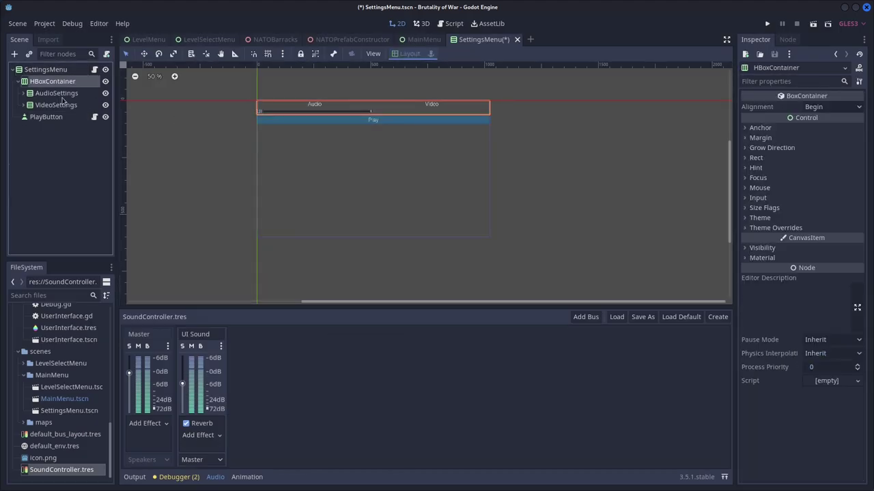
{"action": "left_click", "coordinate": [45, 117]}
{"action": "key", "text": "ctrl+s"}
Step: Try a get_bus_volume_db test line, undo it, and test-run the settings scene
{"action": "left_click", "coordinate": [94, 70]}
{"action": "type", "text": "Serve."}
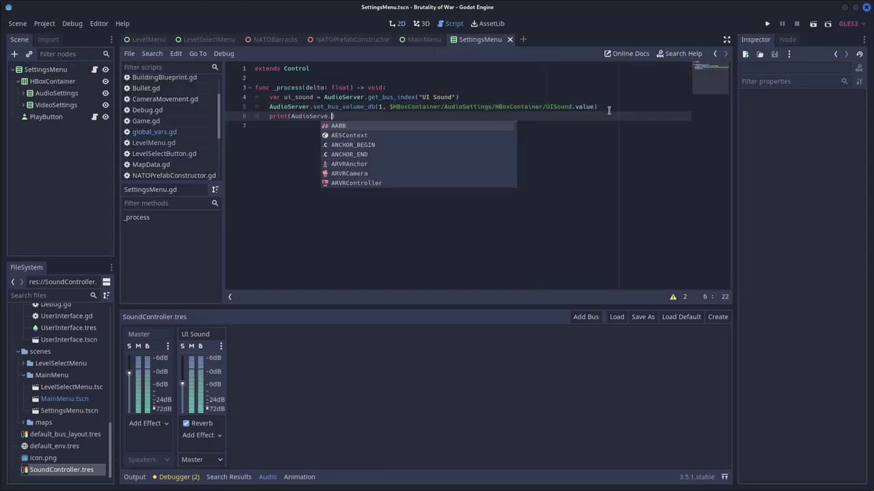
{"action": "type", "text": "r.get_bus_volume_db(1)"}
{"action": "key", "text": "ctrl+z"}
{"action": "left_click", "coordinate": [46, 116]}
{"action": "left_click", "coordinate": [94, 117]}
{"action": "left_click", "coordinate": [56, 105]}
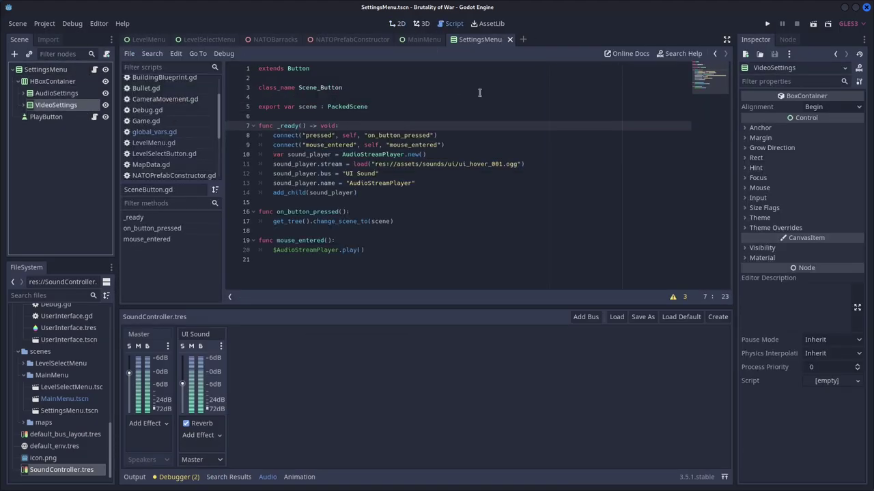
{"action": "key", "text": "F6"}
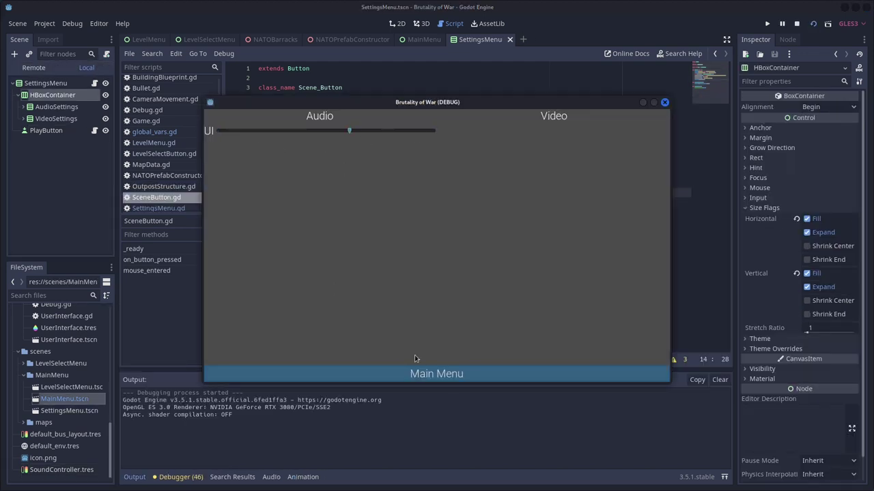
{"action": "key", "text": "F8"}
Step: Give the UISound slider a -80 to 6 value range and run the game to test it
{"action": "left_click", "coordinate": [61, 469]}
{"action": "left_click", "coordinate": [396, 23]}
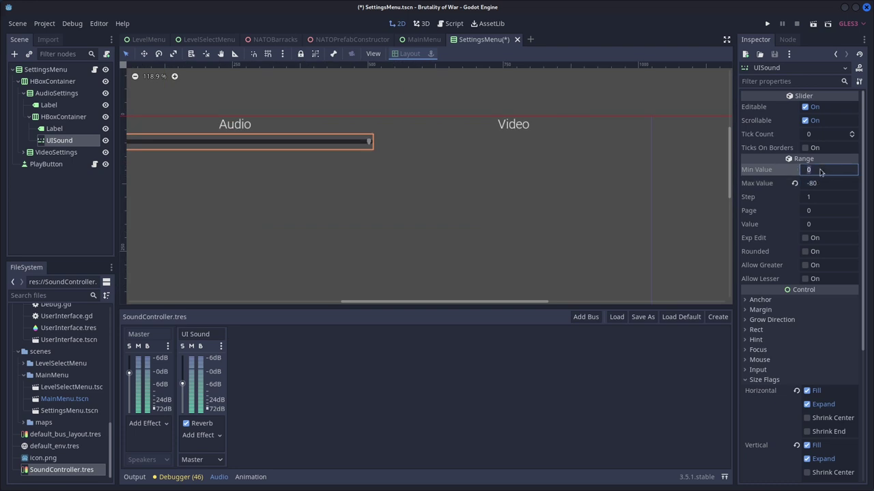
{"action": "type", "text": "-20"}
{"action": "key", "text": "Return"}
{"action": "key", "text": "F6"}
{"action": "key", "text": "F8"}
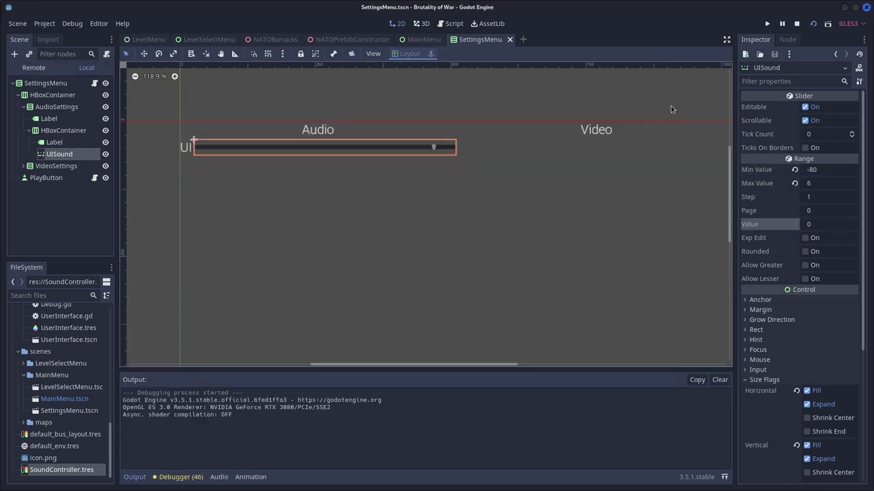
{"action": "key", "text": "F5"}
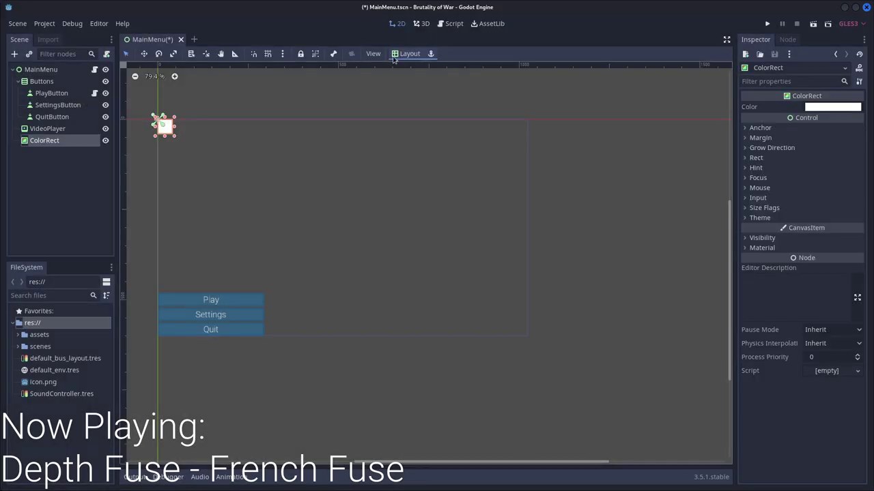
Step: Stop the game and put the MainMenu Buttons under a new Control node
{"action": "left_click", "coordinate": [665, 103]}
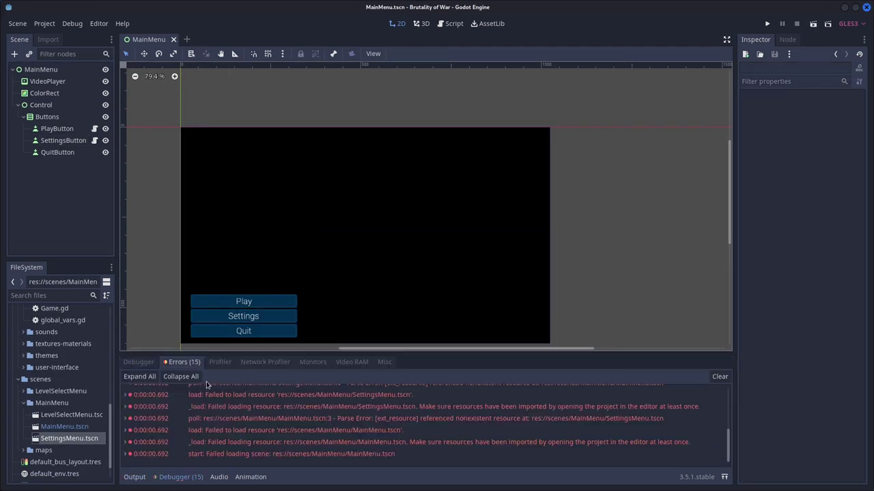
{"action": "left_click", "coordinate": [66, 72]}
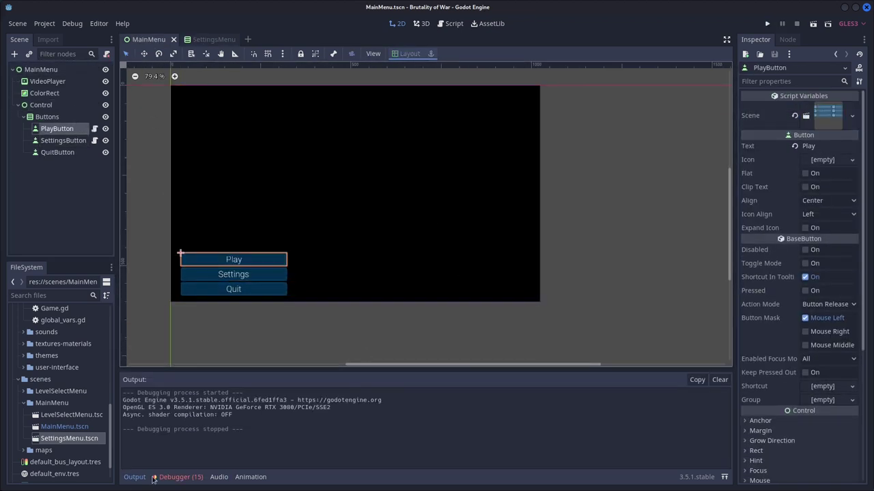
{"action": "left_click", "coordinate": [16, 23]}
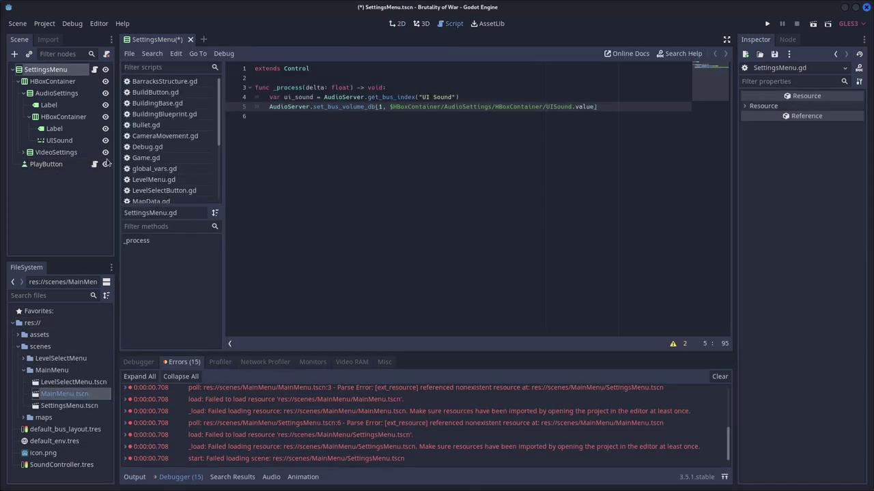
Step: Load res://scenes/MainMenu/SettingsMenu.tscn into SettingsButton's Scene property
{"action": "left_click", "coordinate": [841, 115]}
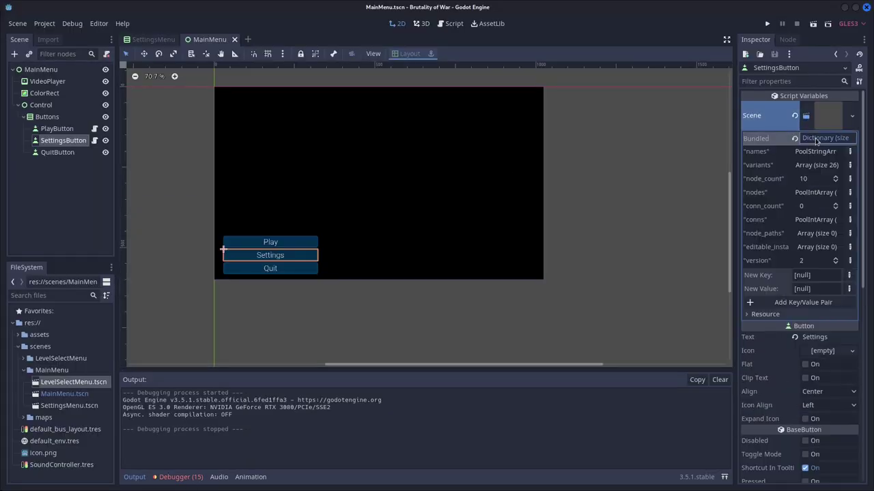
{"action": "mouse_move", "coordinate": [736, 174]}
{"action": "left_mouse_down"}
{"action": "mouse_move", "coordinate": [611, 174]}
{"action": "mouse_move", "coordinate": [706, 174]}
{"action": "left_mouse_up"}
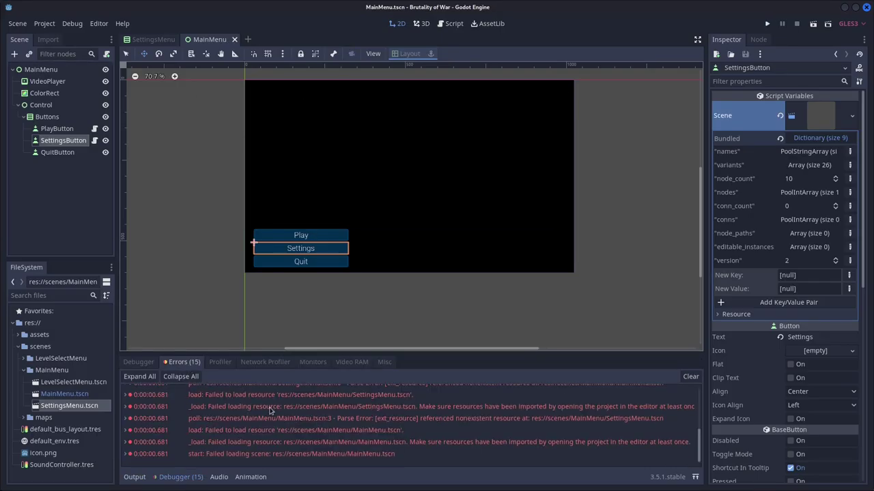
{"action": "left_click", "coordinate": [65, 187]}
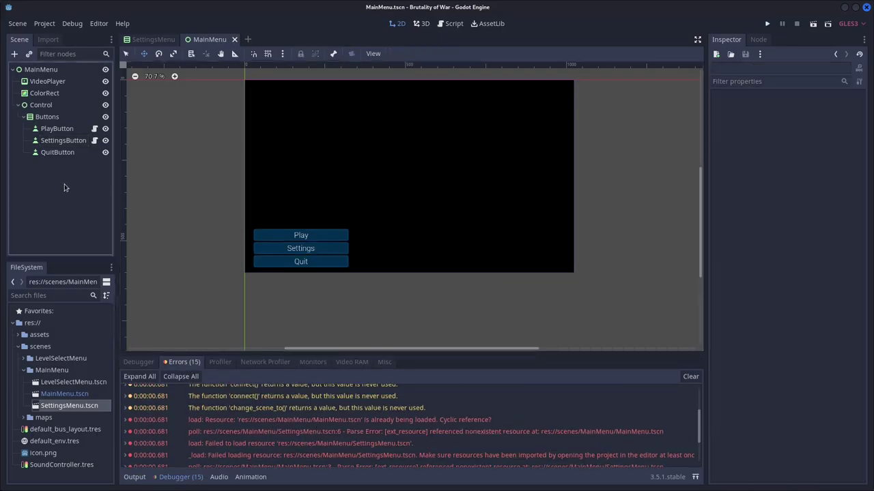
{"action": "left_click", "coordinate": [341, 431]}
{"action": "left_click", "coordinate": [63, 140]}
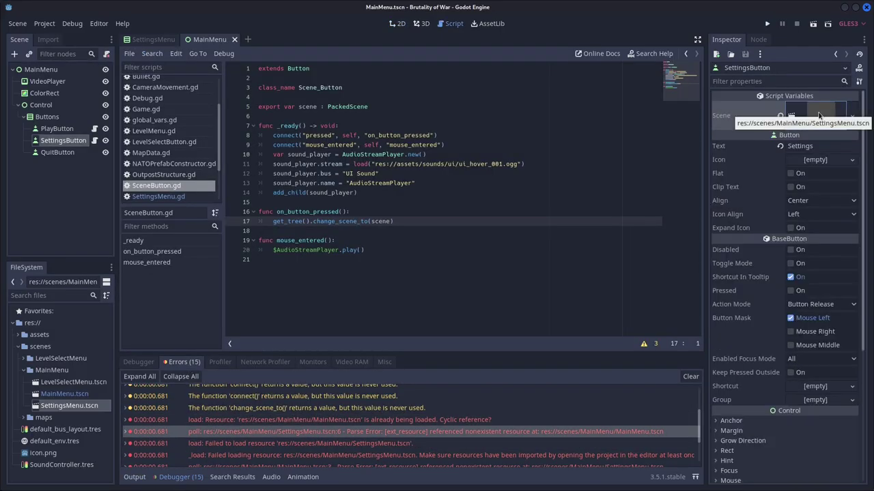
Step: Clear the load errors, run the game, and open the SceneButton script
{"action": "double_click", "coordinate": [73, 382]}
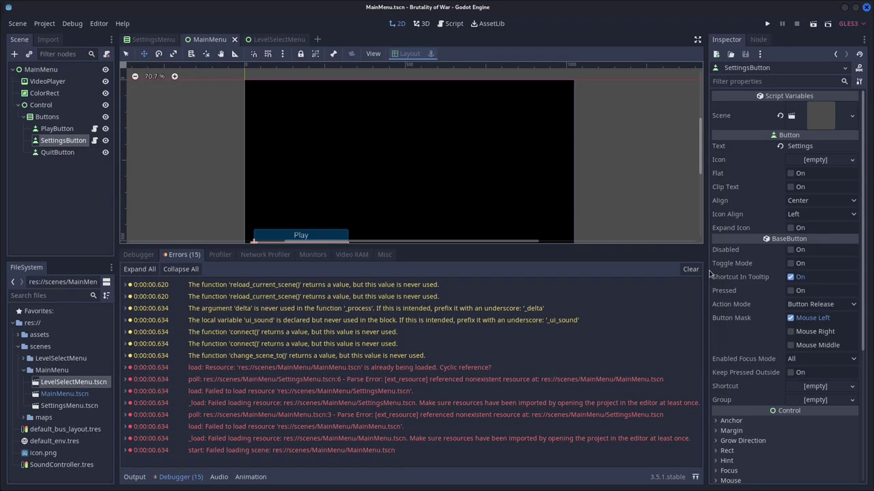
{"action": "left_click", "coordinate": [691, 267]}
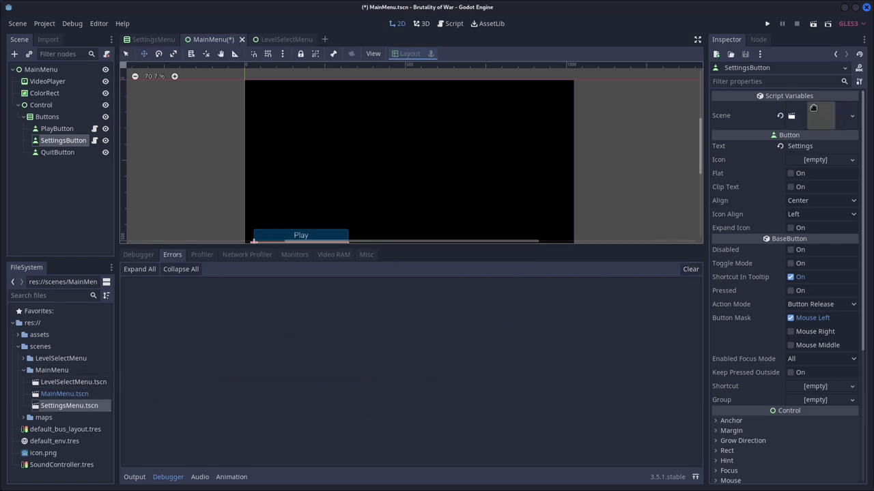
{"action": "key", "text": "F5"}
{"action": "left_click", "coordinate": [144, 41]}
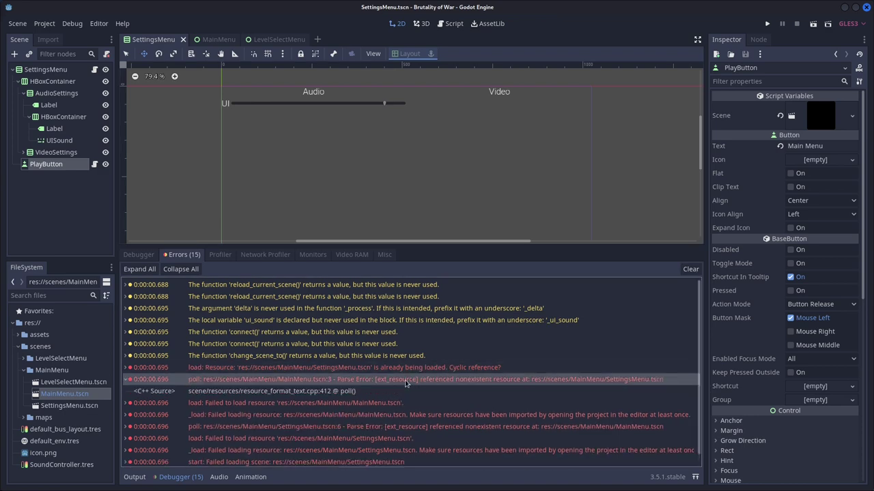
{"action": "left_click", "coordinate": [691, 269]}
{"action": "left_click", "coordinate": [95, 163]}
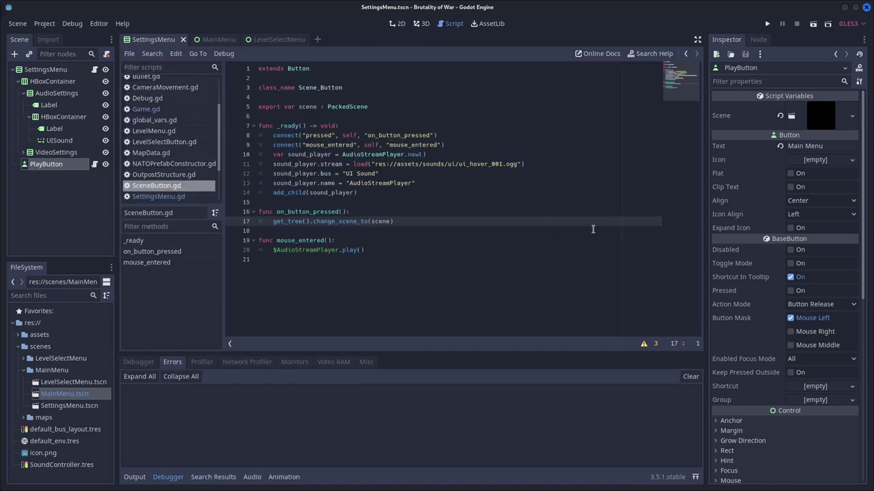
Step: Edit the change_scene call on line 17 after checking the PackedScene documentation
{"action": "type", "text": "e_scene(scene)"}
{"action": "key", "text": "F5"}
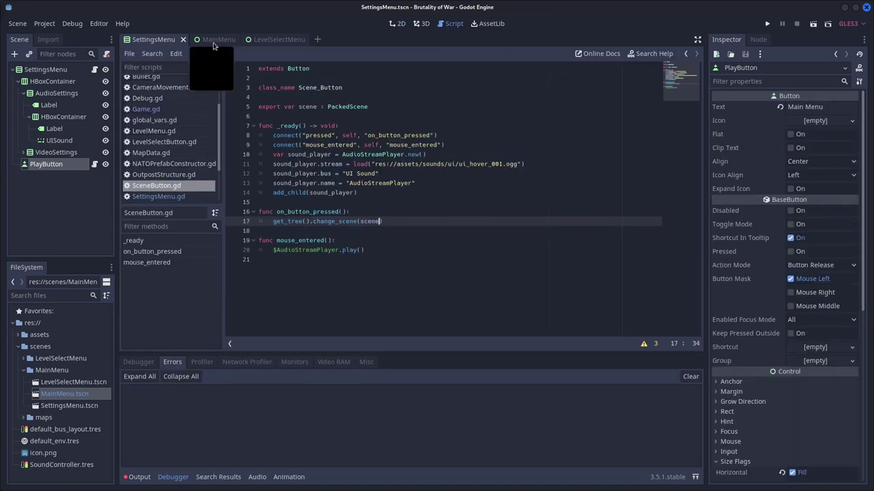
{"action": "left_click", "coordinate": [348, 106], "text": "ctrl"}
{"action": "scroll", "coordinate": [409, 205], "scroll_direction": "down", "scroll_amount": 10}
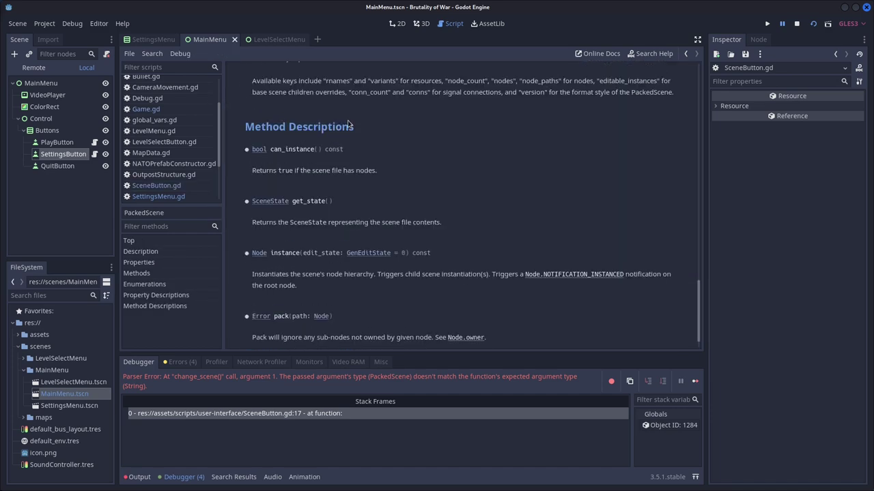
{"action": "left_click", "coordinate": [156, 129]}
{"action": "left_click", "coordinate": [379, 222]}
{"action": "type", "text": ".get_name())"}
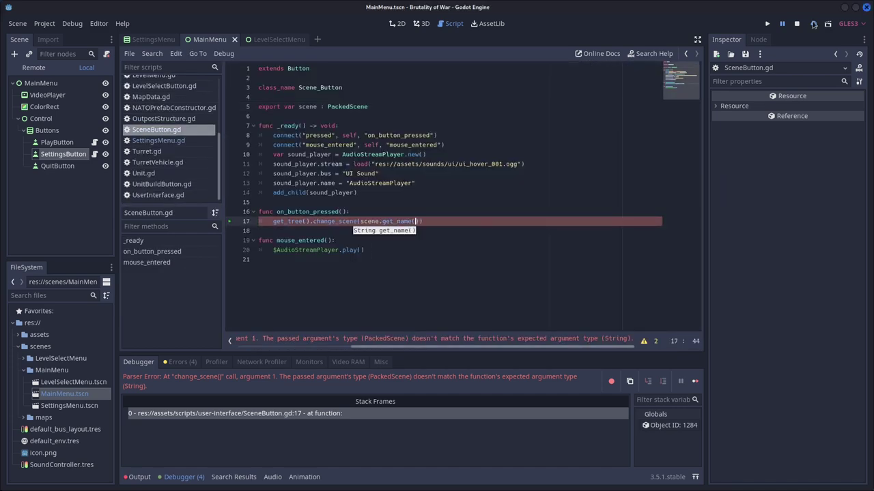
{"action": "left_click", "coordinate": [796, 23]}
{"action": "type", "text": "_to"}
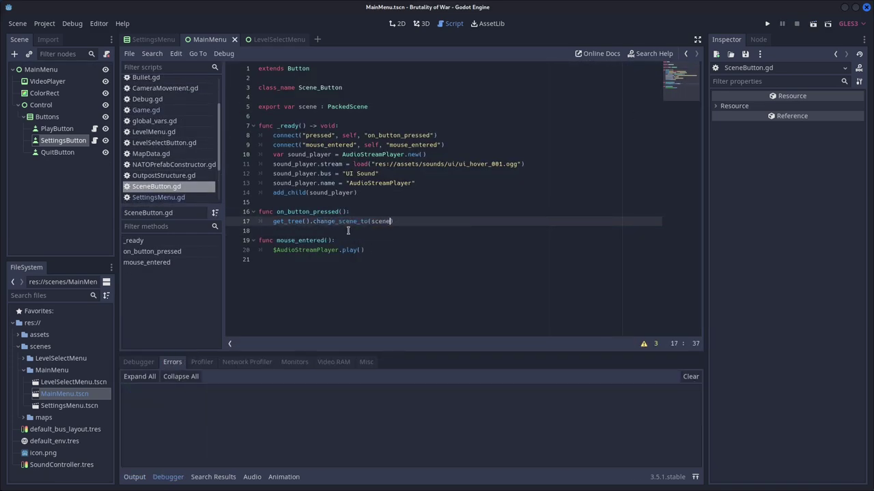
Step: Inspect PlayButton's Scene resource and the level buttons, then reopen SceneButton.gd from MainMenu
{"action": "left_click", "coordinate": [56, 128]}
{"action": "left_click", "coordinate": [826, 117]}
{"action": "left_click", "coordinate": [802, 193]}
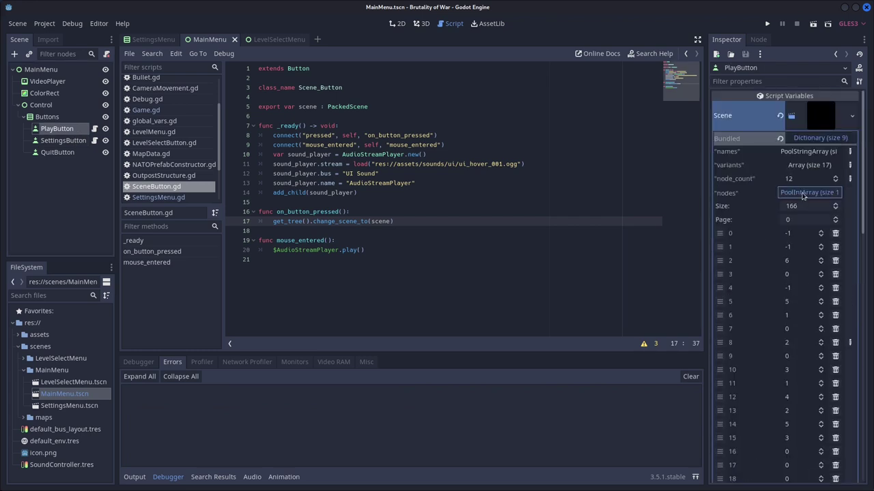
{"action": "left_click", "coordinate": [803, 194]}
{"action": "left_click", "coordinate": [279, 39]}
{"action": "left_click", "coordinate": [397, 23]}
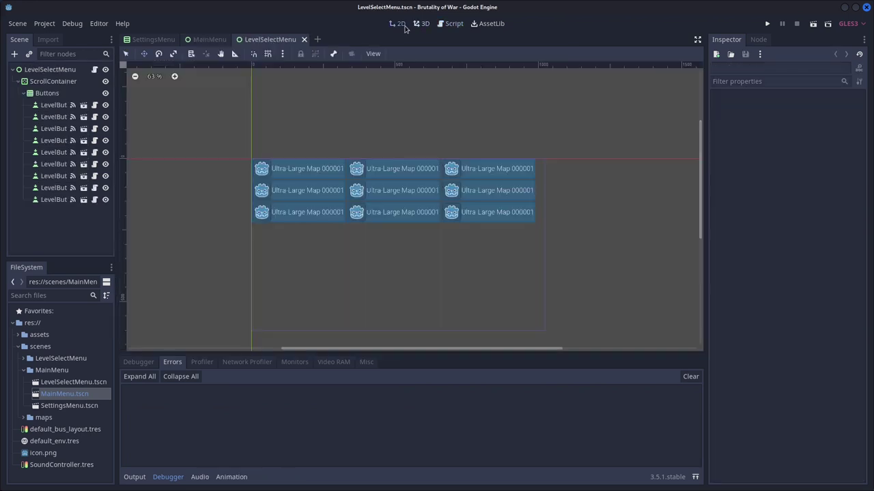
{"action": "left_click", "coordinate": [53, 117]}
{"action": "scroll", "coordinate": [80, 410], "scroll_direction": "down", "scroll_amount": 5}
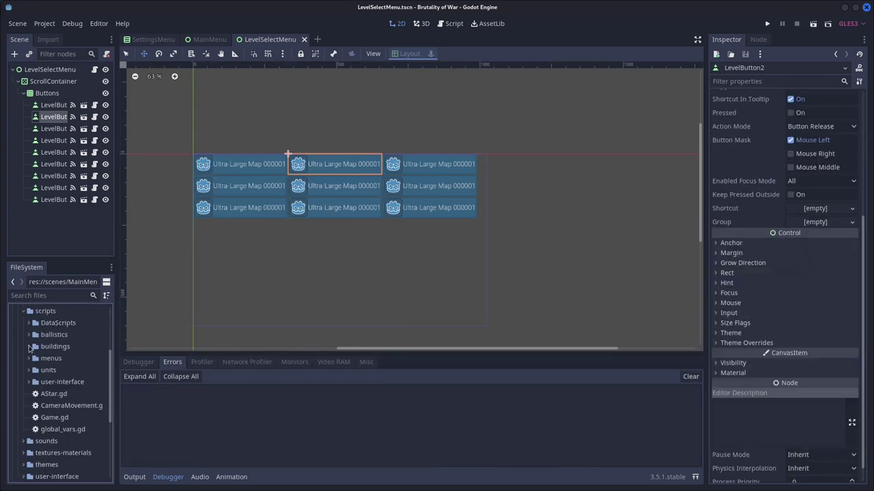
{"action": "left_click", "coordinate": [77, 195]}
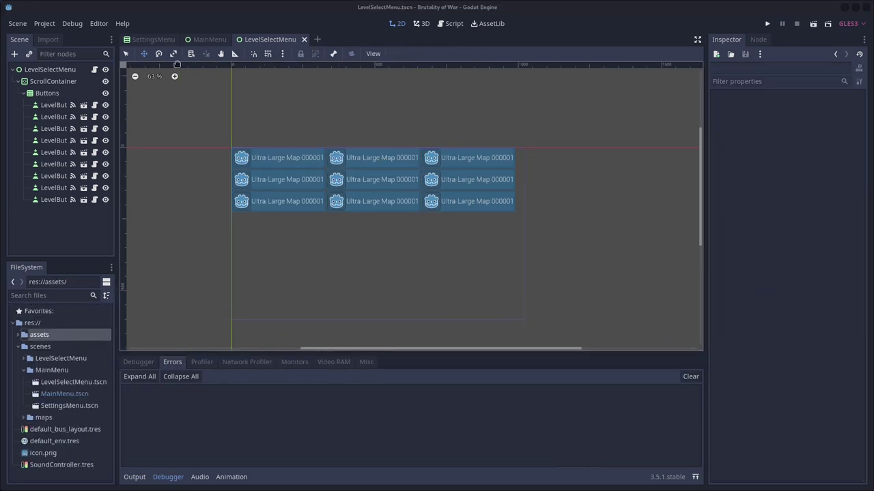
{"action": "key", "text": "ctrl+shift+Tab"}
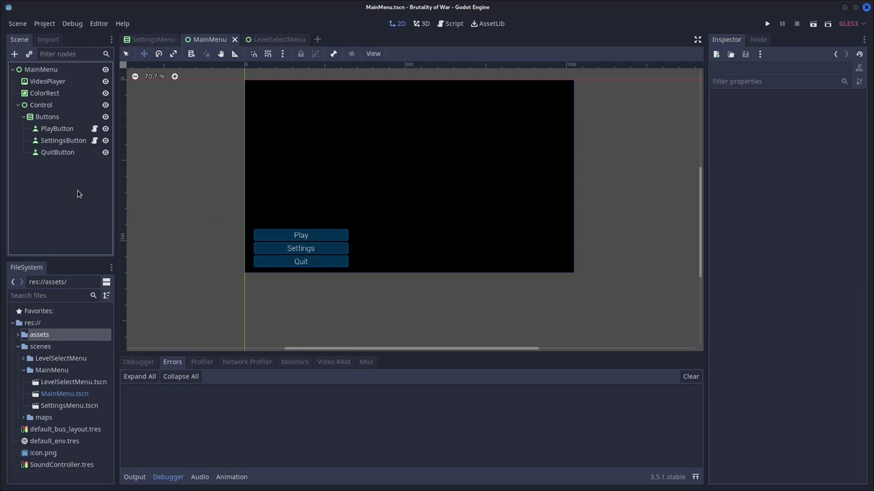
{"action": "left_click", "coordinate": [95, 129]}
Step: Change the export to a scene_name String and call change_scene(scene_name)
{"action": "left_click", "coordinate": [310, 106]}
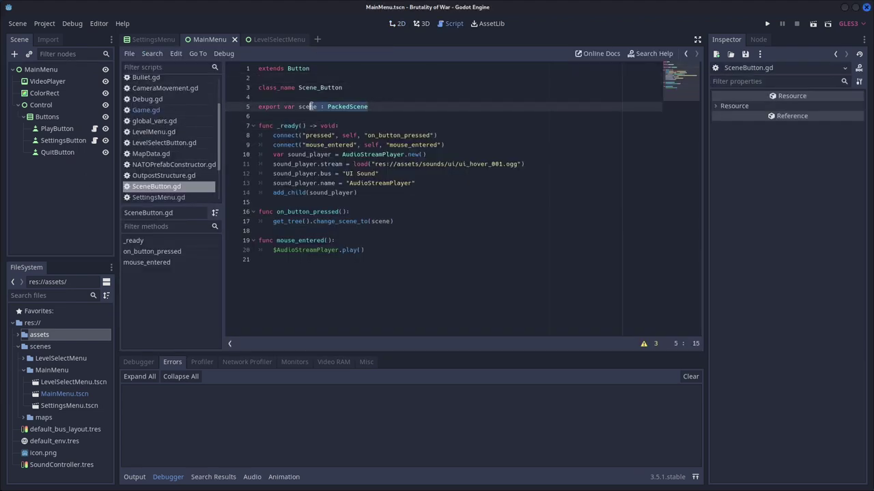
{"action": "type", "text": "ng"}
{"action": "left_click", "coordinate": [390, 221]}
{"action": "type", "text": "_name"}
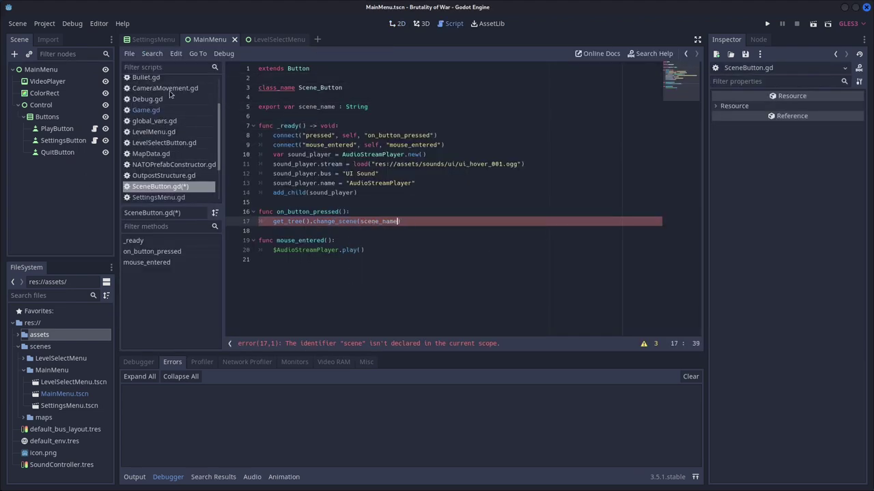
Step: Copy the SettingsMenu.tscn and LevelSelectMenu.tscn paths into the buttons' Scene Name fields
{"action": "left_click", "coordinate": [64, 140]}
{"action": "left_click_drag", "start_coordinate": [69, 406], "coordinate": [776, 155]}
{"action": "key", "text": "F2"}
{"action": "right_click", "coordinate": [69, 406]}
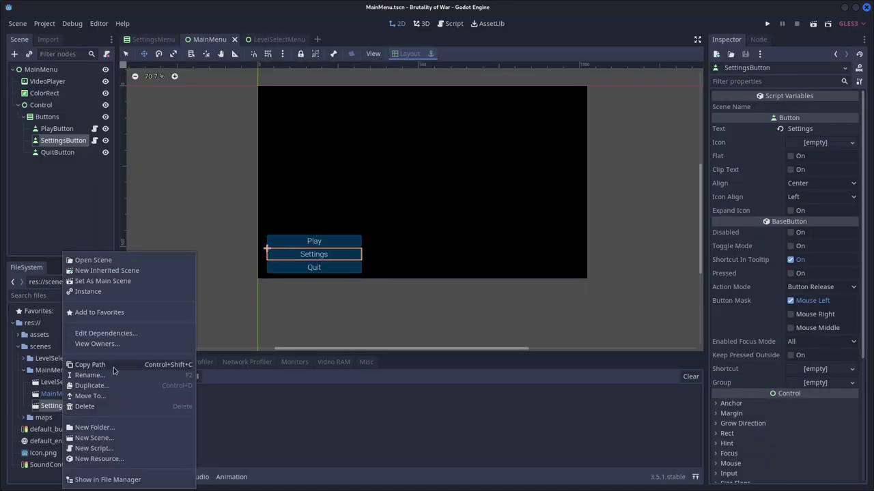
{"action": "left_click", "coordinate": [89, 258]}
{"action": "key", "text": "F6"}
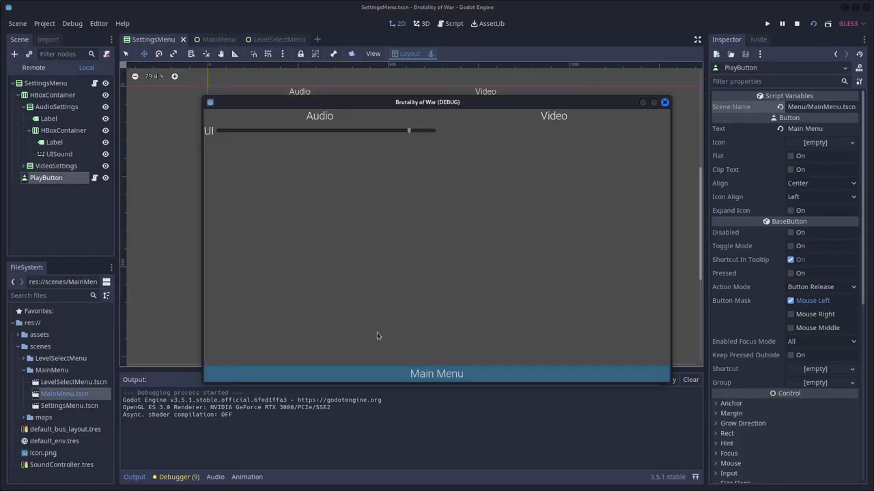
{"action": "double_click", "coordinate": [64, 393]}
{"action": "right_click", "coordinate": [100, 382]}
Step: Test-run the menus, starting the game from the main menu
{"action": "key", "text": "F6"}
{"action": "left_click", "coordinate": [302, 332]}
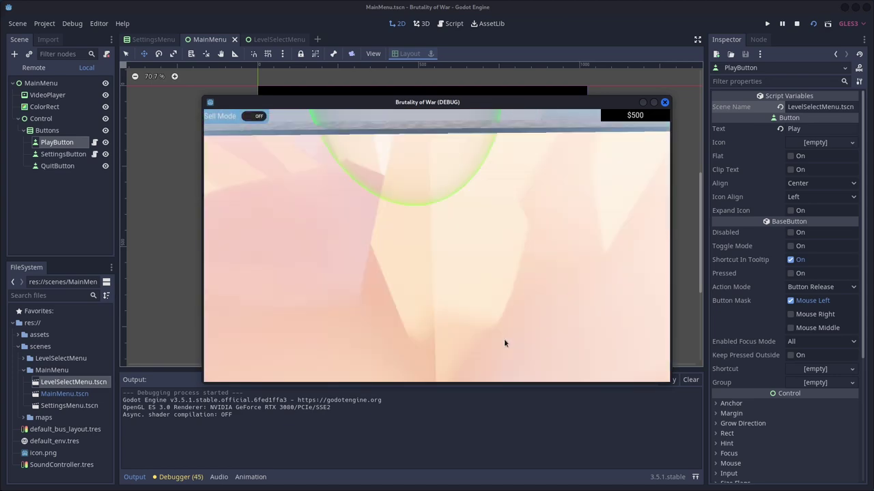
{"action": "key", "text": "F8"}
{"action": "left_click", "coordinate": [62, 94]}
{"action": "key", "text": "F6"}
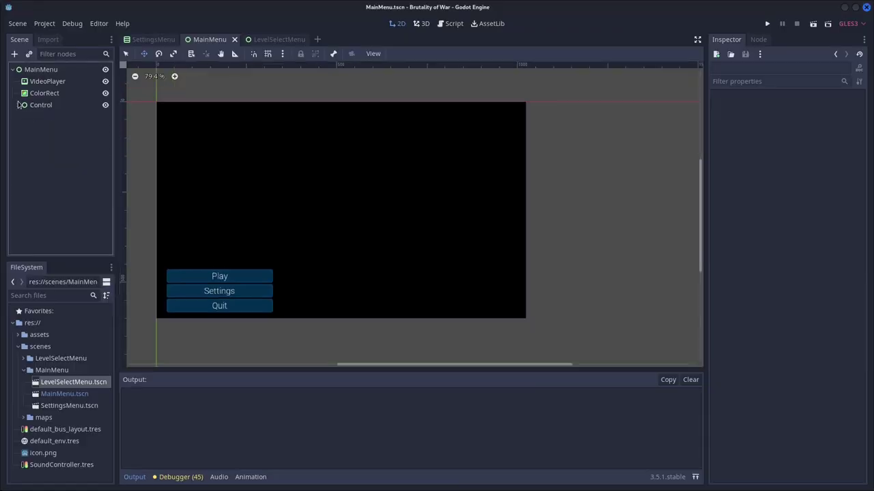
Step: Add a Label node to the settings layout
{"action": "key", "text": "ctrl+a"}
{"action": "type", "text": "label"}
{"action": "double_click", "coordinate": [495, 249]}
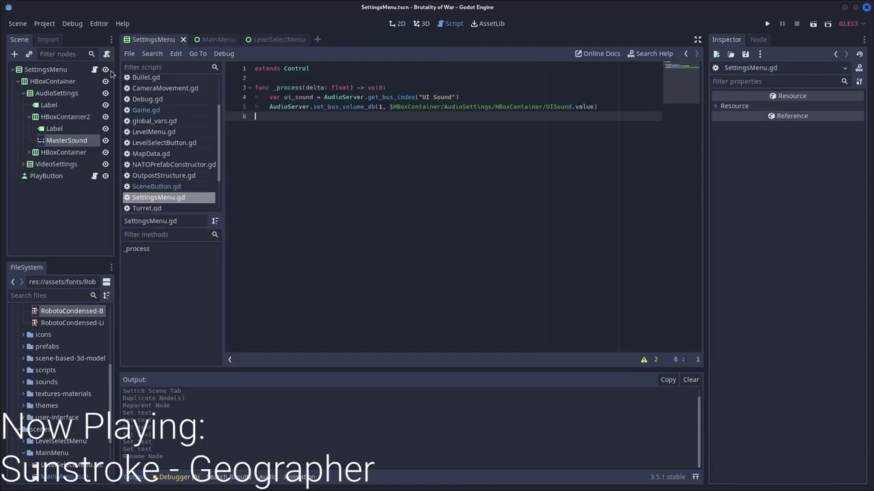
Step: Drive the Master bus volume from MasterSound.value and test-run the settings scene
{"action": "type", "text": "ver.get_bus_index(\"Master\")"}
{"action": "left_click", "coordinate": [604, 116]}
{"action": "key", "text": "Return"}
{"action": "type", "text": "Audio"}
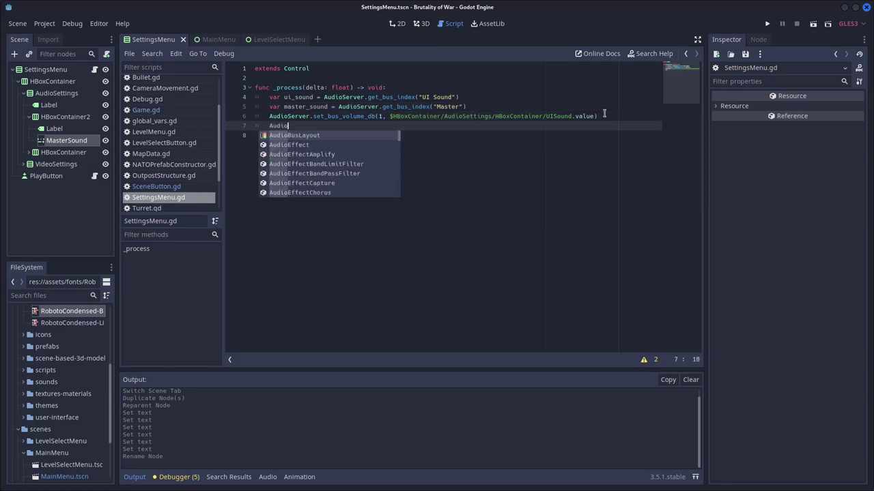
{"action": "key", "text": "BackSpace"}
{"action": "type", "text": "lue"}
{"action": "key", "text": "F6"}
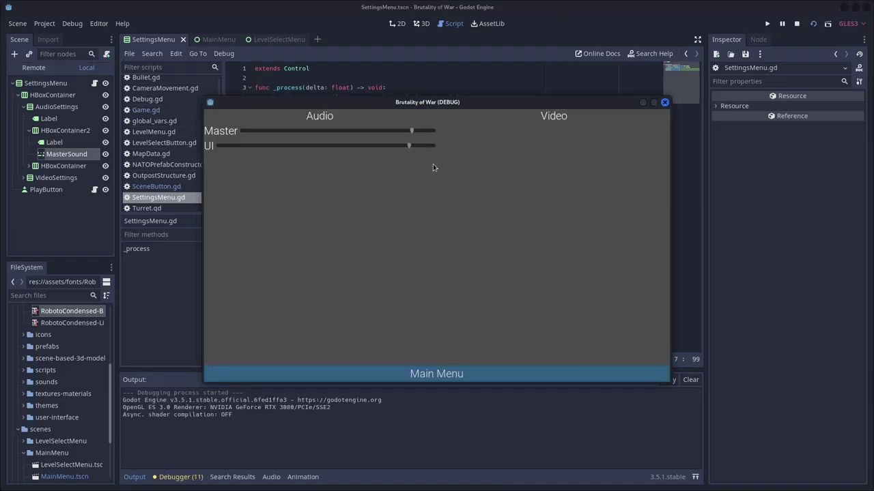
{"action": "key", "text": "F8"}
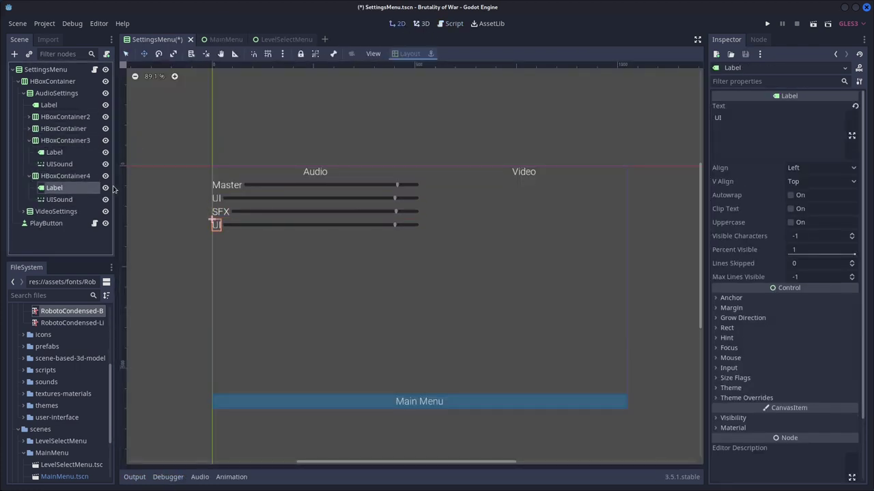
Step: Name the new Narrator slider row and restructure the AudioSettings container
{"action": "type", "text": "arrator"}
{"action": "left_click", "coordinate": [56, 93]}
{"action": "left_click", "coordinate": [29, 140]}
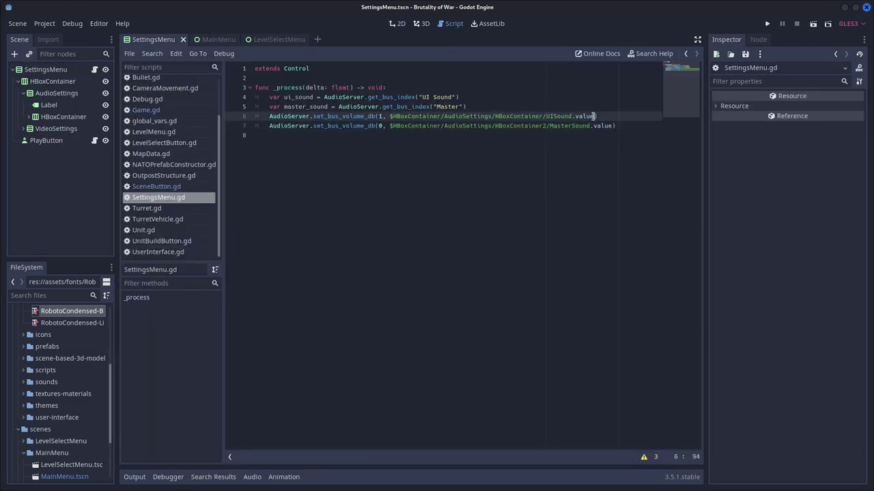
Step: Replace line 6's outdated slider path with the UI node path and test-run the scene
{"action": "left_click_drag", "start_coordinate": [594, 116], "coordinate": [392, 116]}
{"action": "key", "text": "BackSpace"}
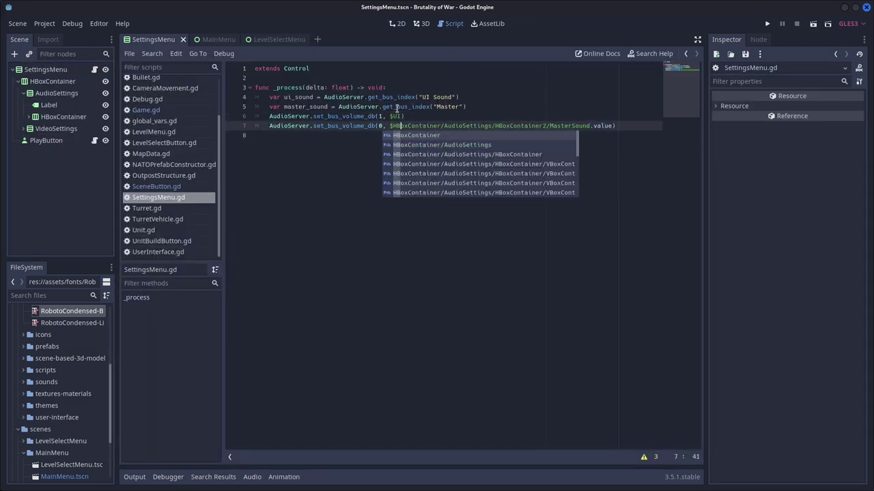
{"action": "type", "text": "UISound.value"}
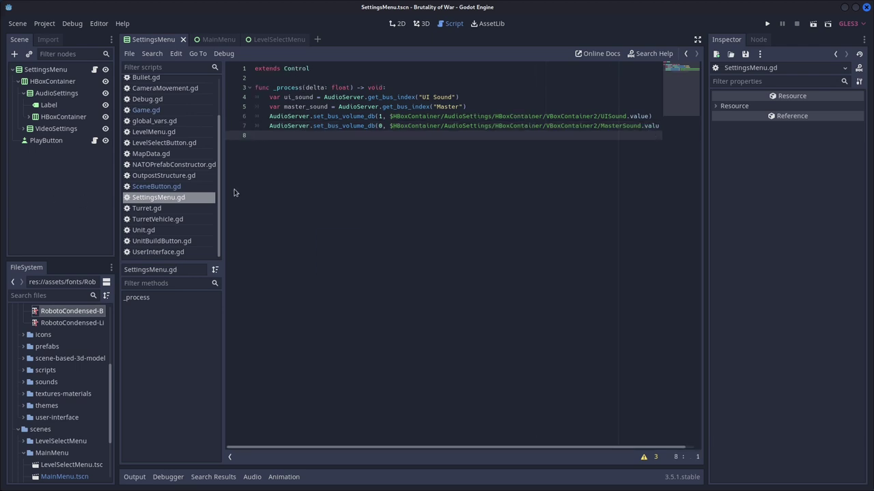
{"action": "key", "text": "F6"}
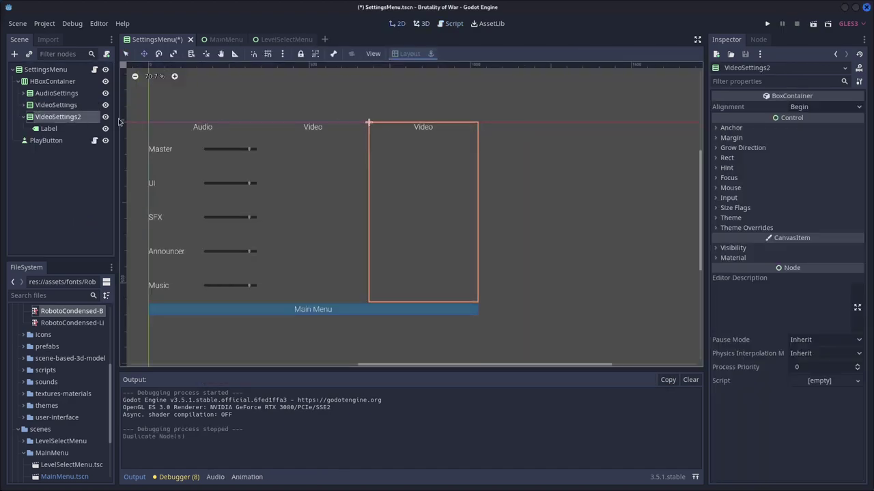
Step: Add a CheckBox node under GameSettings for the Cheat Menu toggle
{"action": "key", "text": "ctrl+a"}
{"action": "type", "text": "check"}
{"action": "key", "text": "Return"}
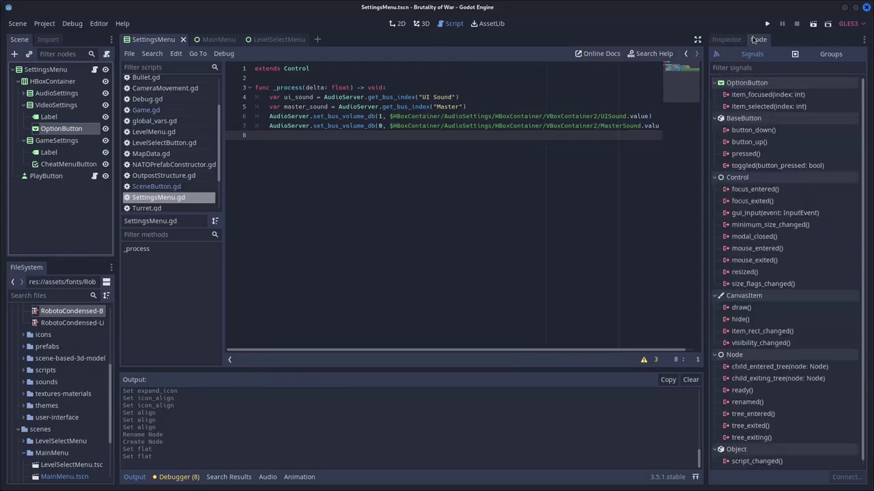
Step: Make option index 0 turn Fullscreen off and set the Resizable project setting
{"action": "type", "text": "index == 0:"}
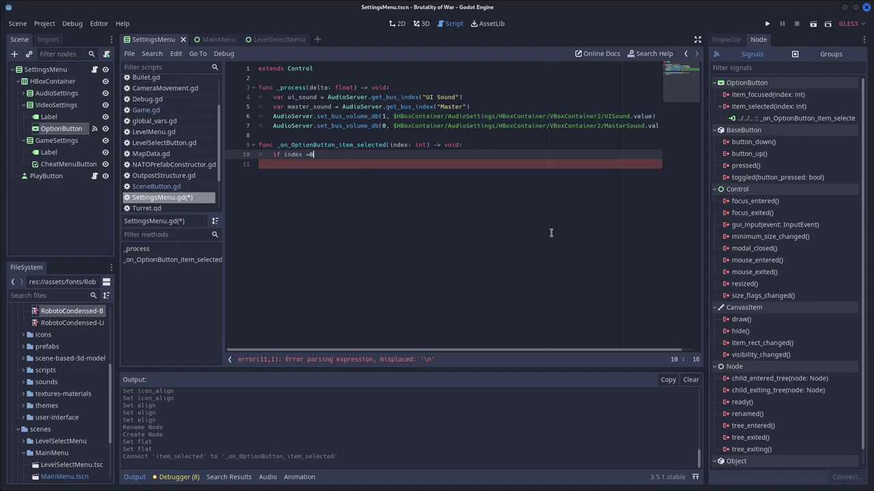
{"action": "key", "text": "Return"}
{"action": "type", "text": "ProjectSettings.set_setting("}
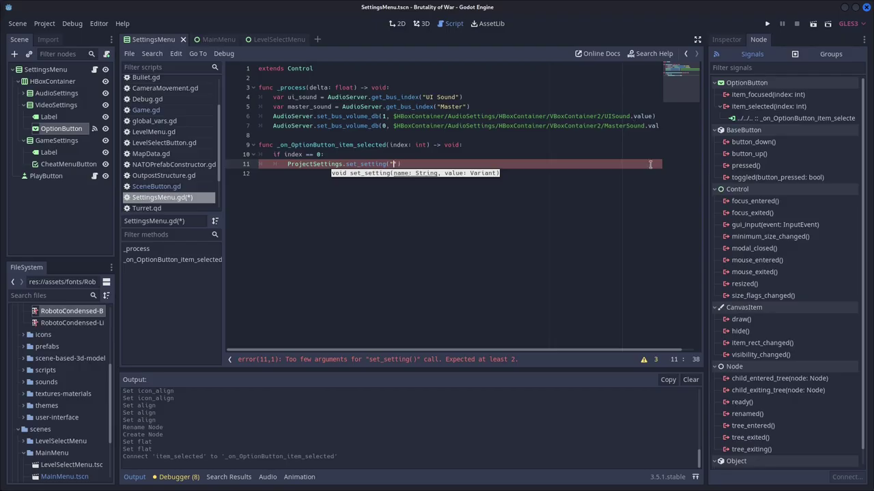
{"action": "type", "text": "Fullscreen\", false"}
{"action": "key", "text": "Return"}
{"action": "type", "text": "ProjectSettings.set_setting(\"Resizable\", true"}
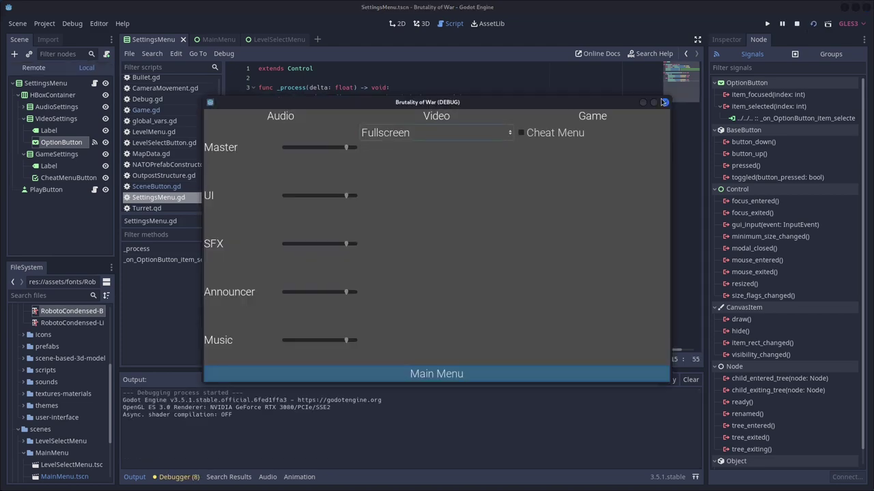
Step: Test-run the game and switch its window to fullscreen
{"action": "left_click", "coordinate": [664, 102]}
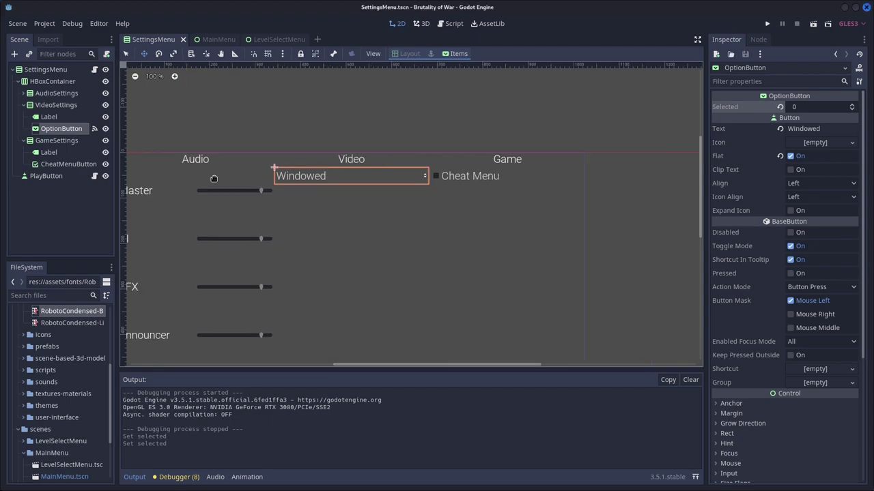
{"action": "left_click", "coordinate": [44, 24]}
{"action": "key", "text": "F5"}
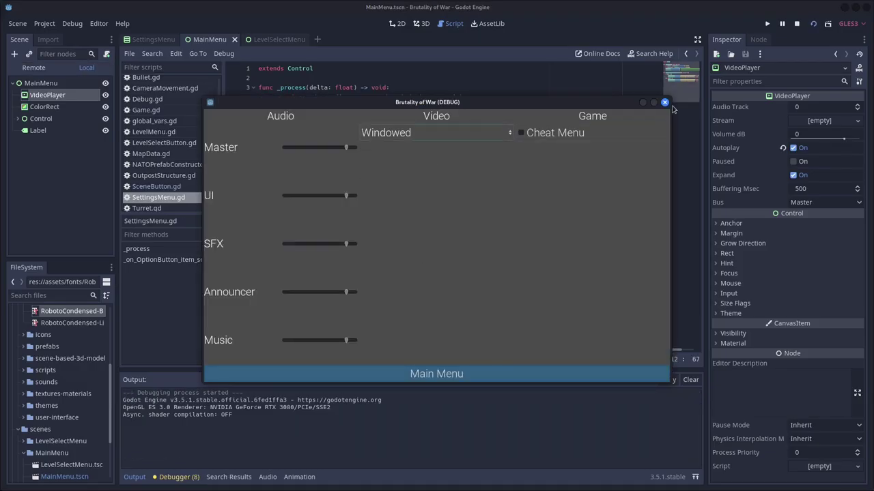
{"action": "left_click", "coordinate": [664, 102]}
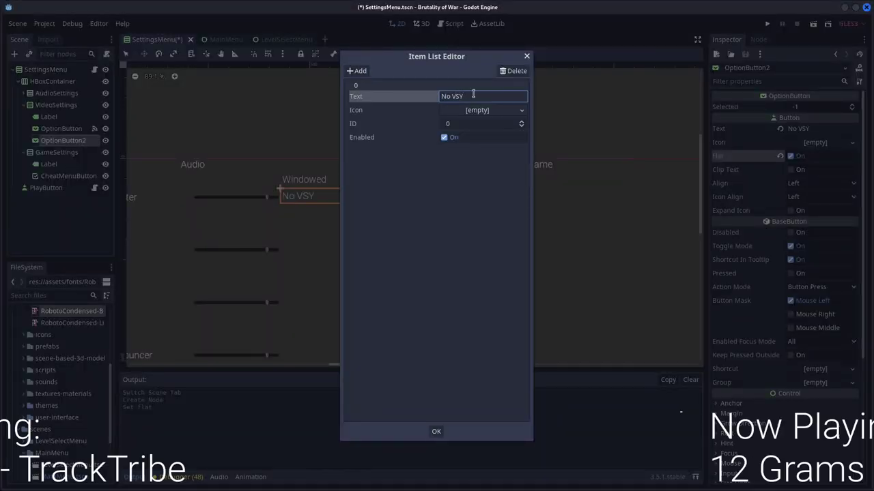
Step: Add 'No Vsync' and 'Vsync' items to the second option list
{"action": "type", "text": "nc"}
{"action": "left_click", "coordinate": [356, 70]}
{"action": "left_click", "coordinate": [456, 158]}
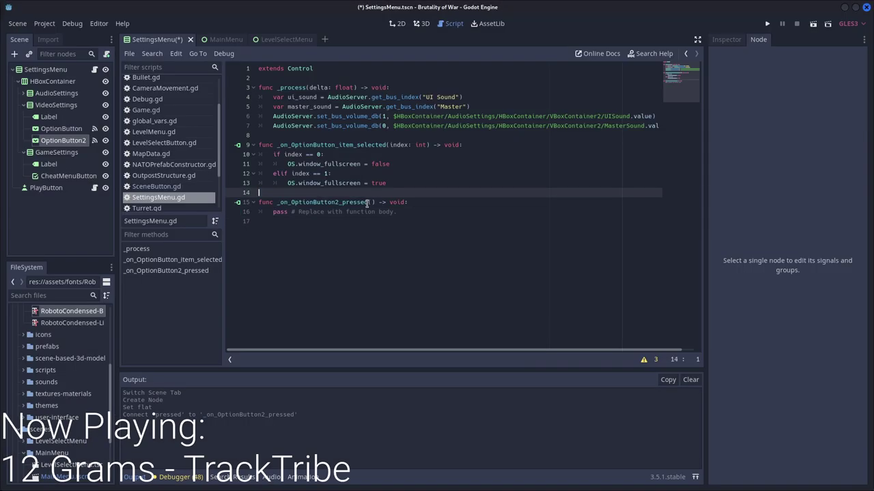
Step: Script the item_selected handler so index 0 calls OS.set_use_vsync(false), otherwise true
{"action": "type", "text": "if index == 0:"}
{"action": "key", "text": "Return"}
{"action": "type", "text": "OS.set"}
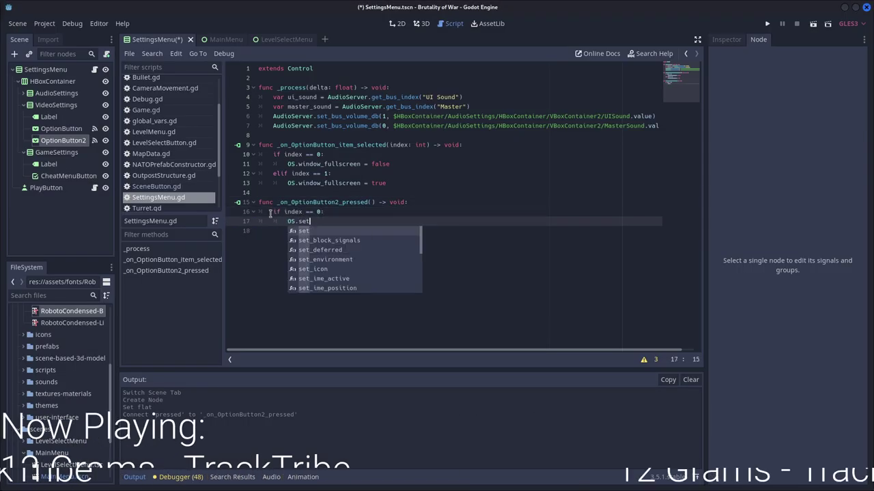
{"action": "type", "text": "_use_vsync(false"}
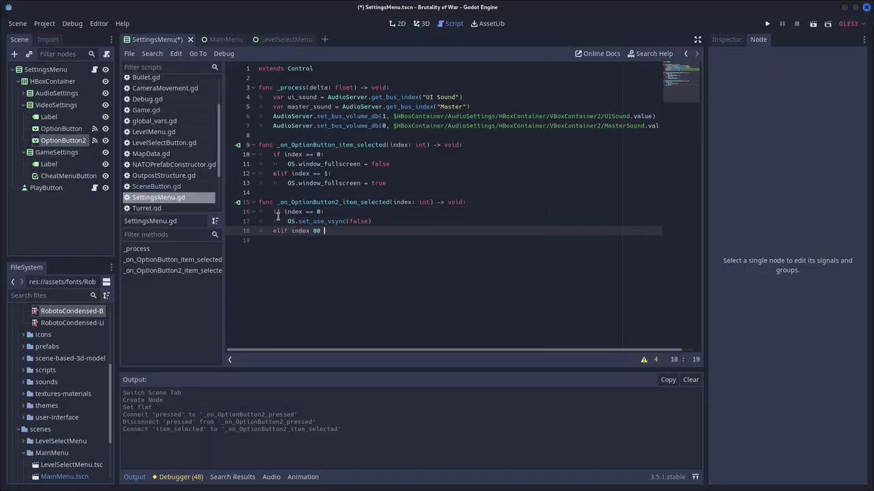
Step: Run the game to test vsync switching, then select the window-mode list to check its signals
{"action": "left_click", "coordinate": [767, 23]}
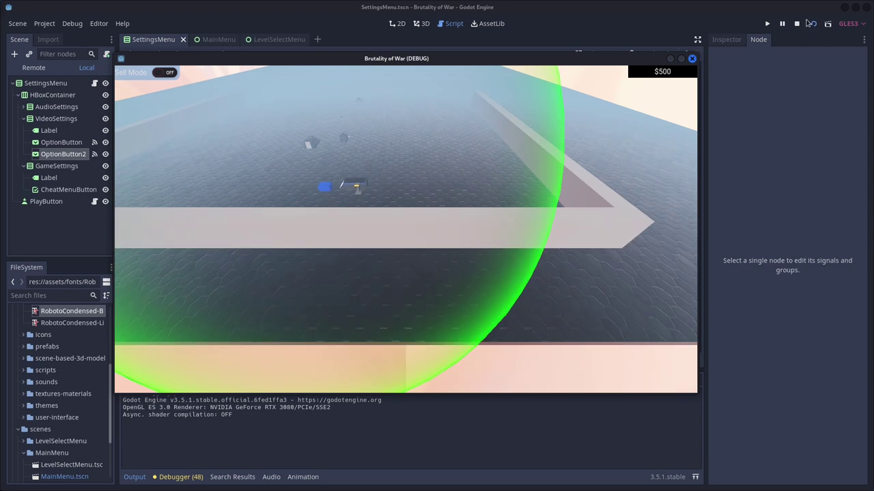
{"action": "left_click", "coordinate": [797, 23]}
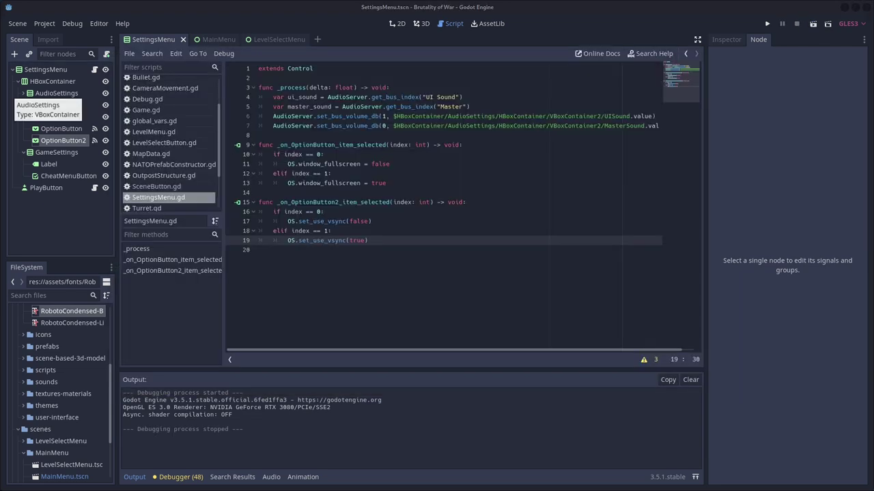
{"action": "left_click", "coordinate": [61, 128]}
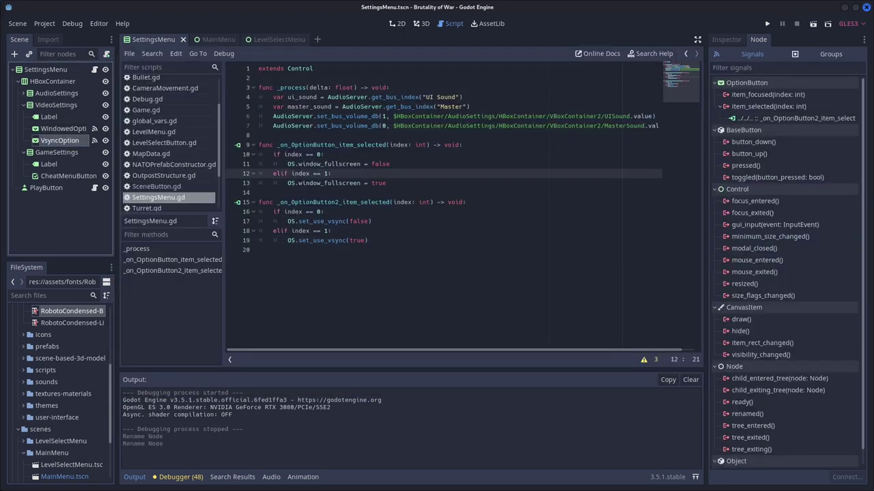